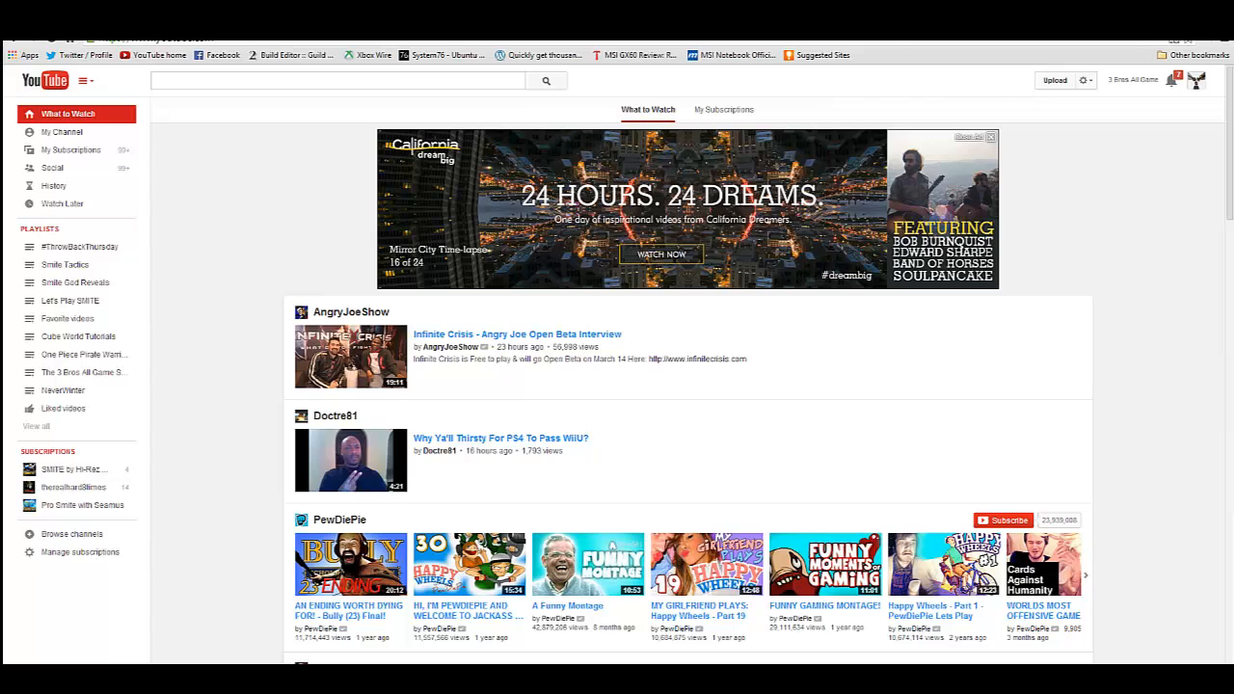
# - Open the channel's Video Manager from the account options
pyautogui.moveTo(1233, 157)
pyautogui.mouseDown()
pyautogui.moveTo(860, 157)
pyautogui.moveTo(1233, 157)
pyautogui.mouseUp()
pyautogui.click(1196, 82)
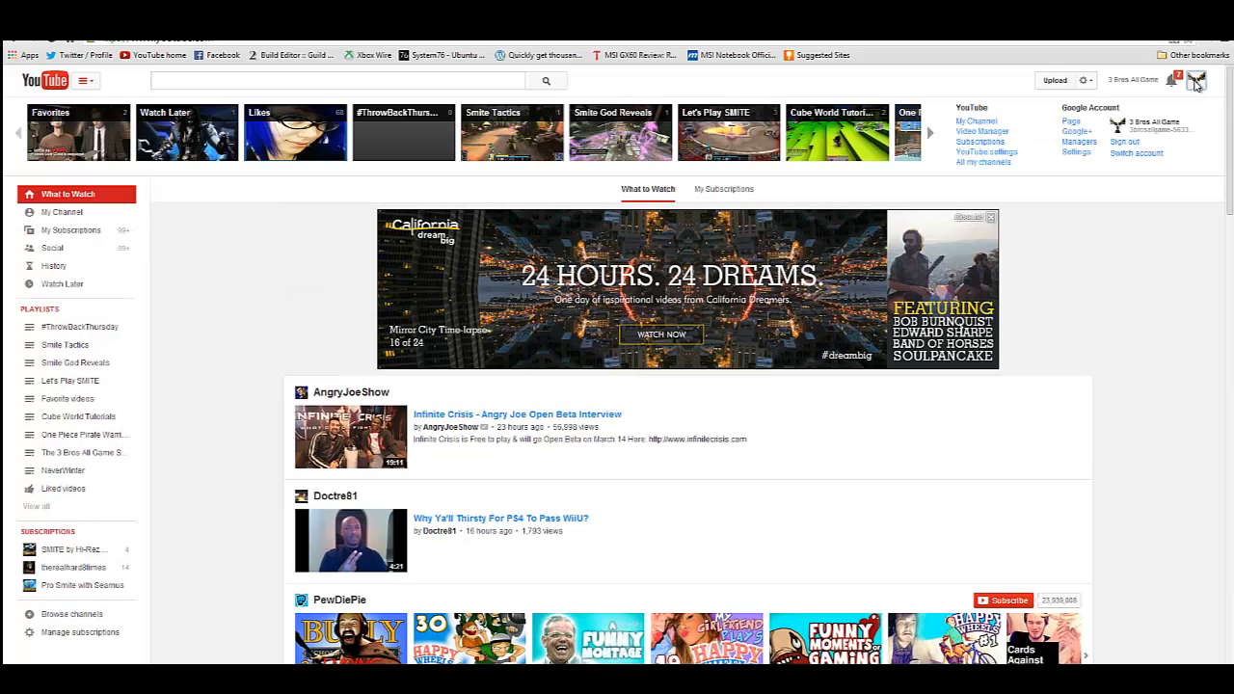
pyautogui.click(1195, 83)
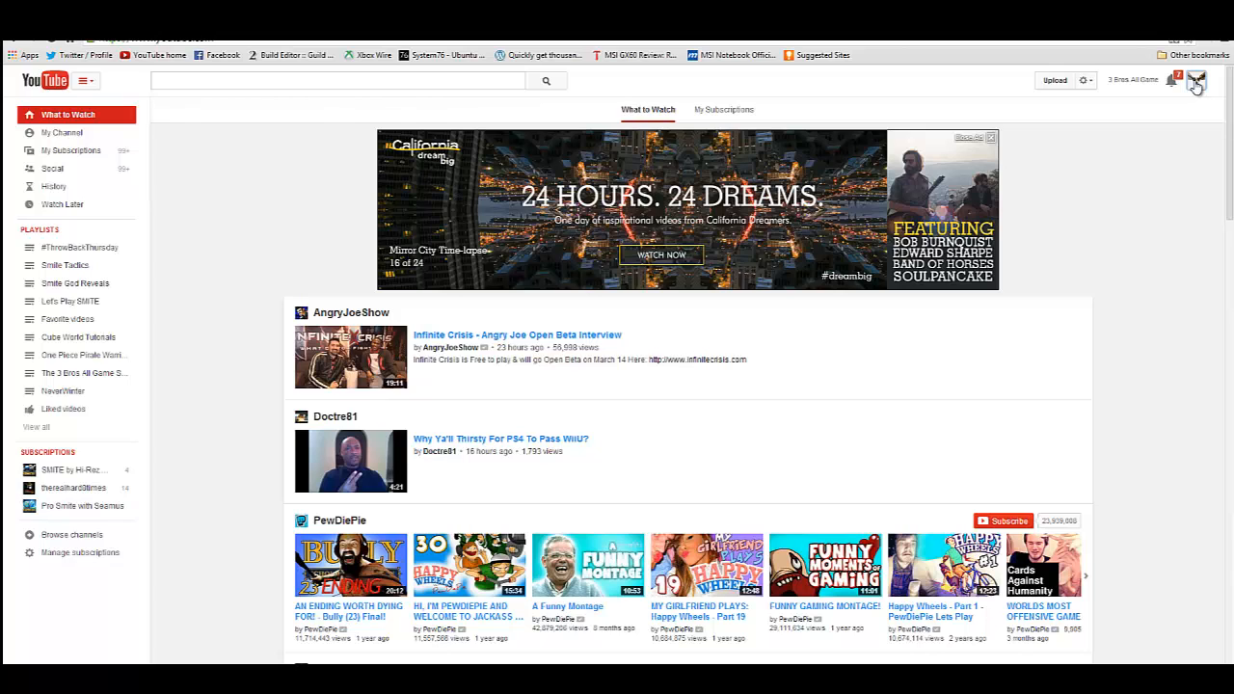
pyautogui.click(1196, 83)
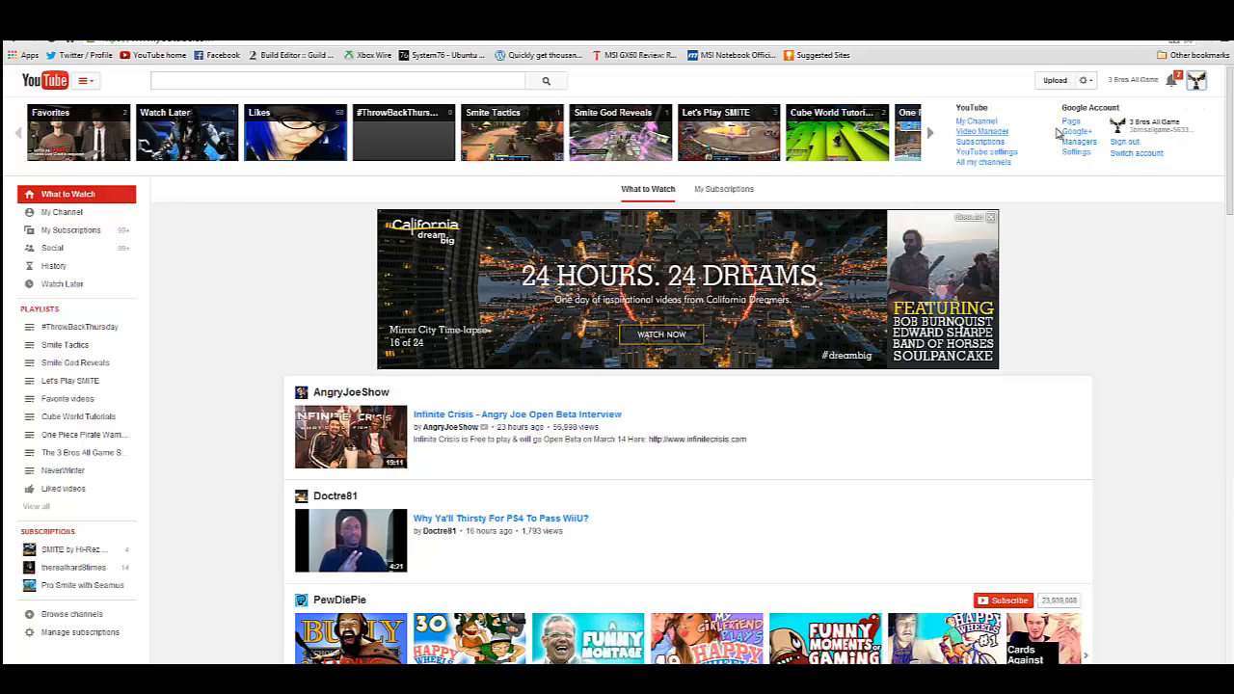
pyautogui.click(1196, 84)
pyautogui.click(1195, 84)
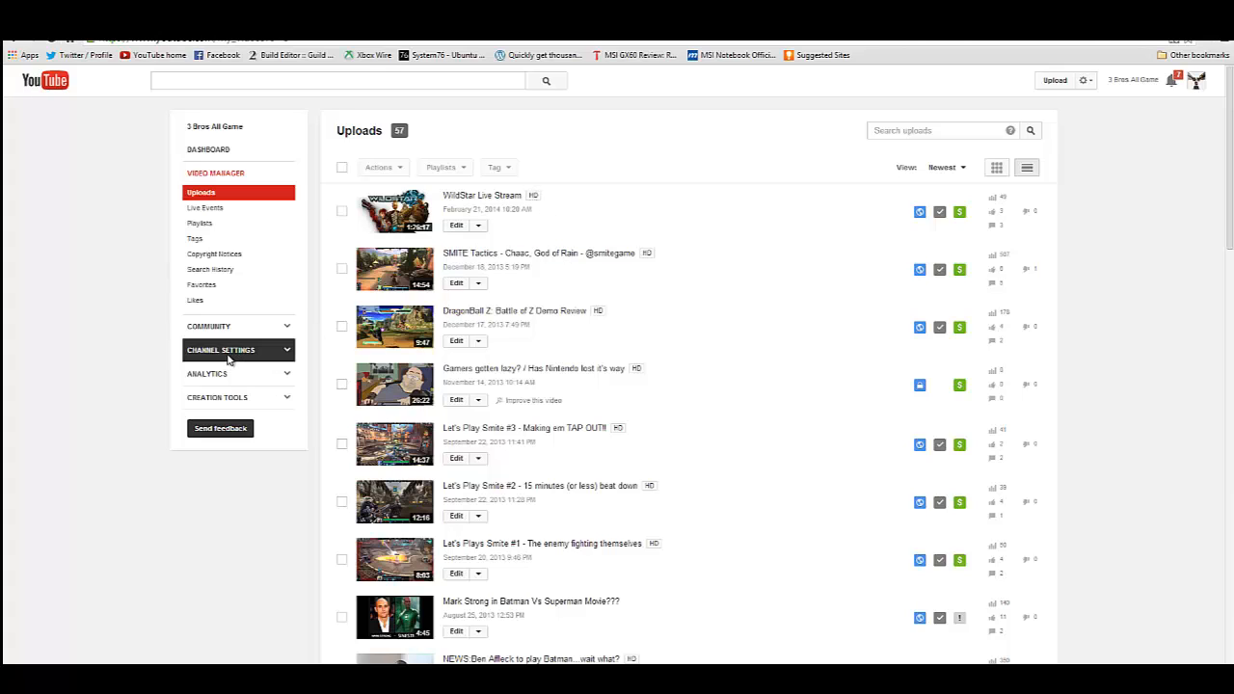
# - Check the account status and the channel's feature list in the channel settings, including Live events
pyautogui.click(266, 356)
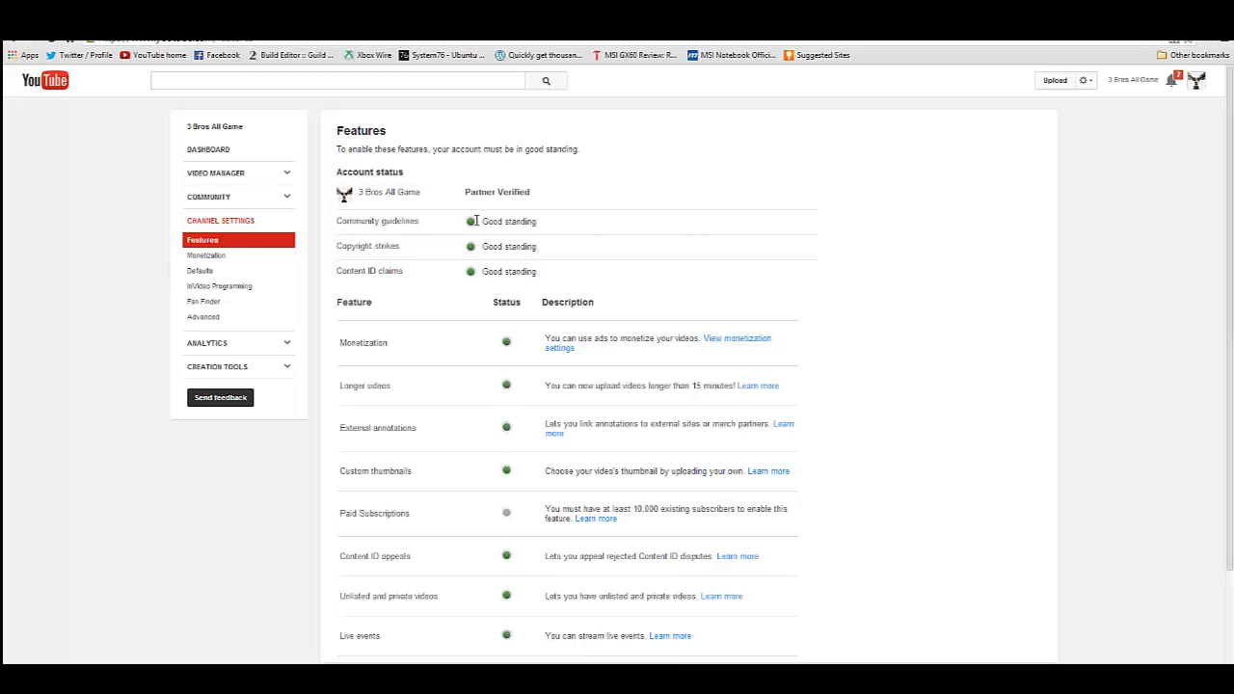
pyautogui.scroll(-3, 482, 289)
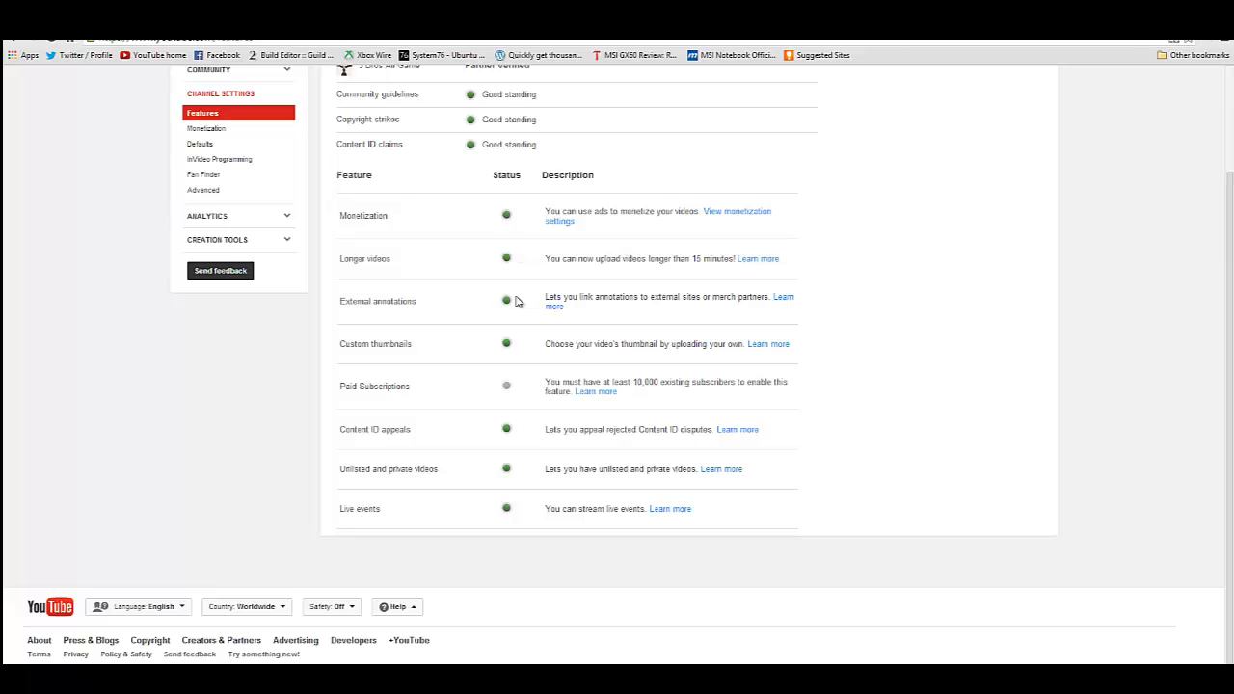
pyautogui.scroll(1, 486, 190)
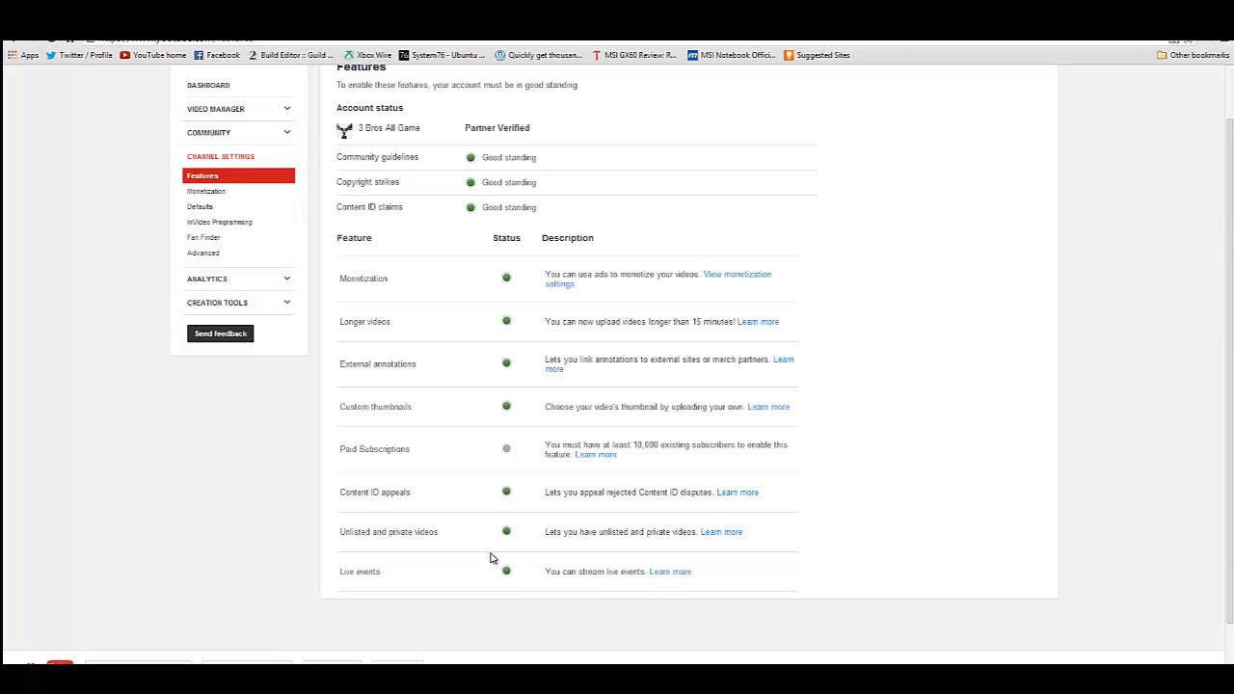
pyautogui.scroll(1, 491, 557)
# - Start a new live event from the Live Events section of the Video Manager
pyautogui.click(274, 179)
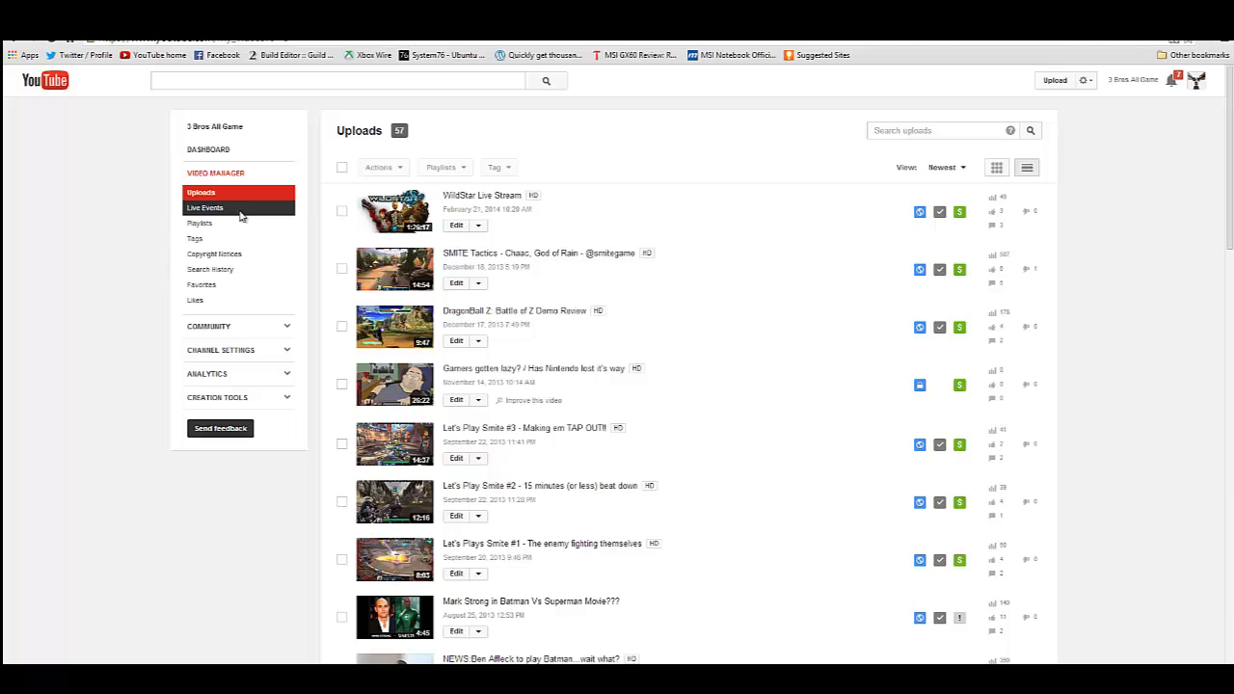
pyautogui.click(241, 213)
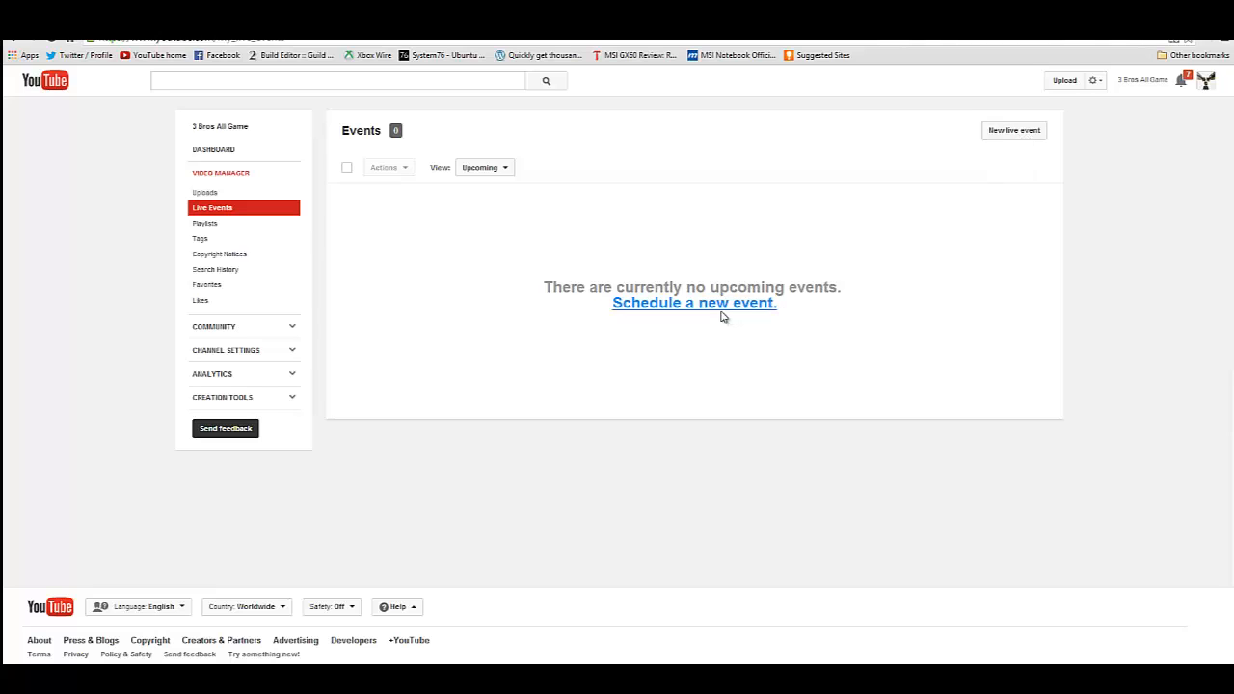
pyautogui.click(1009, 134)
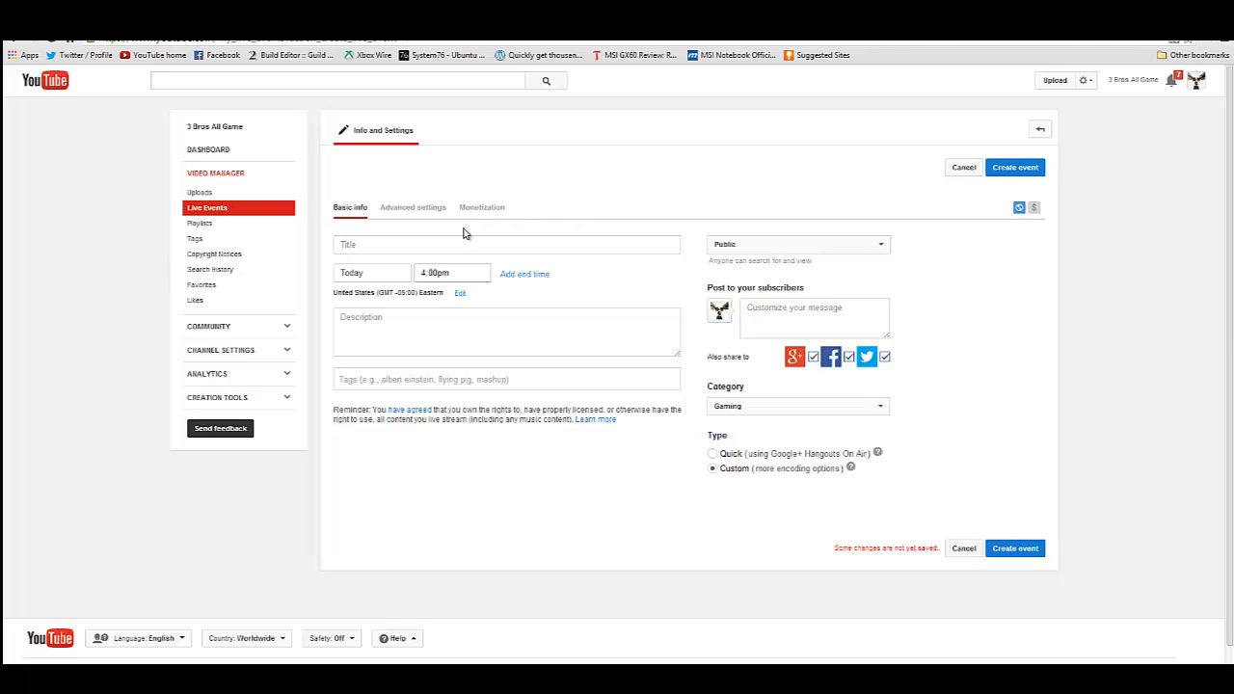
# - Title the event "Test Live Service" and set its start date to Today
pyautogui.click(422, 243)
pyautogui.write('T')
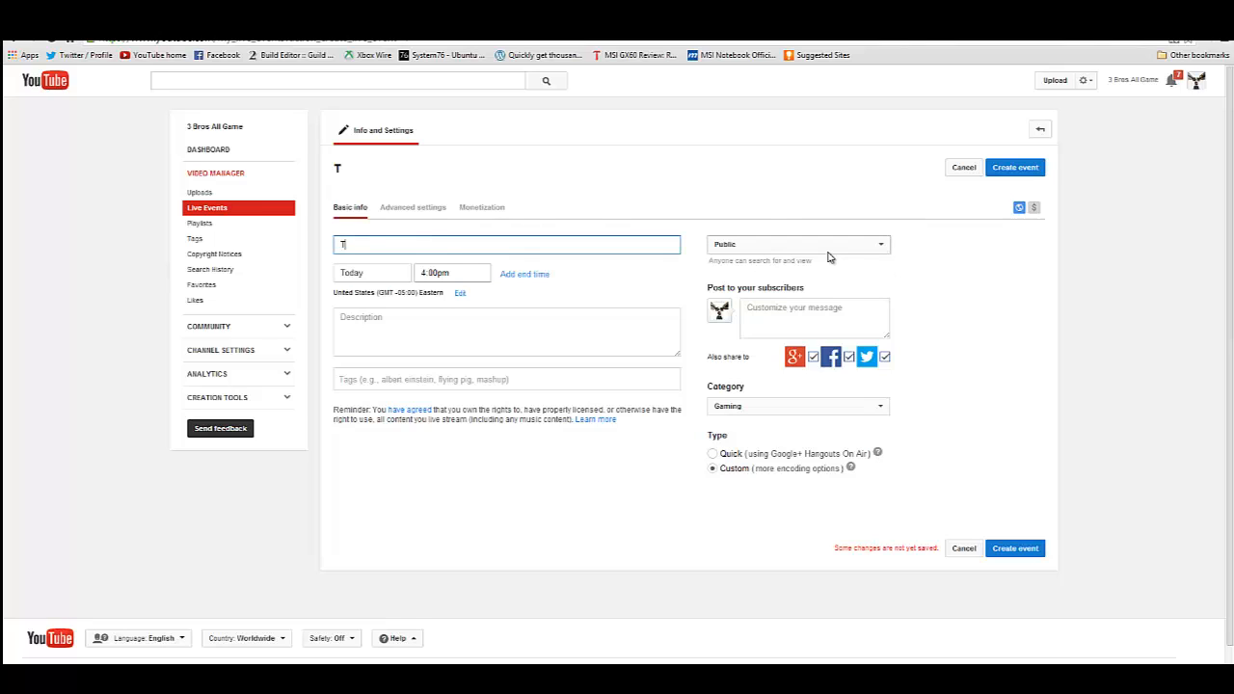
pyautogui.write('est Live Service')
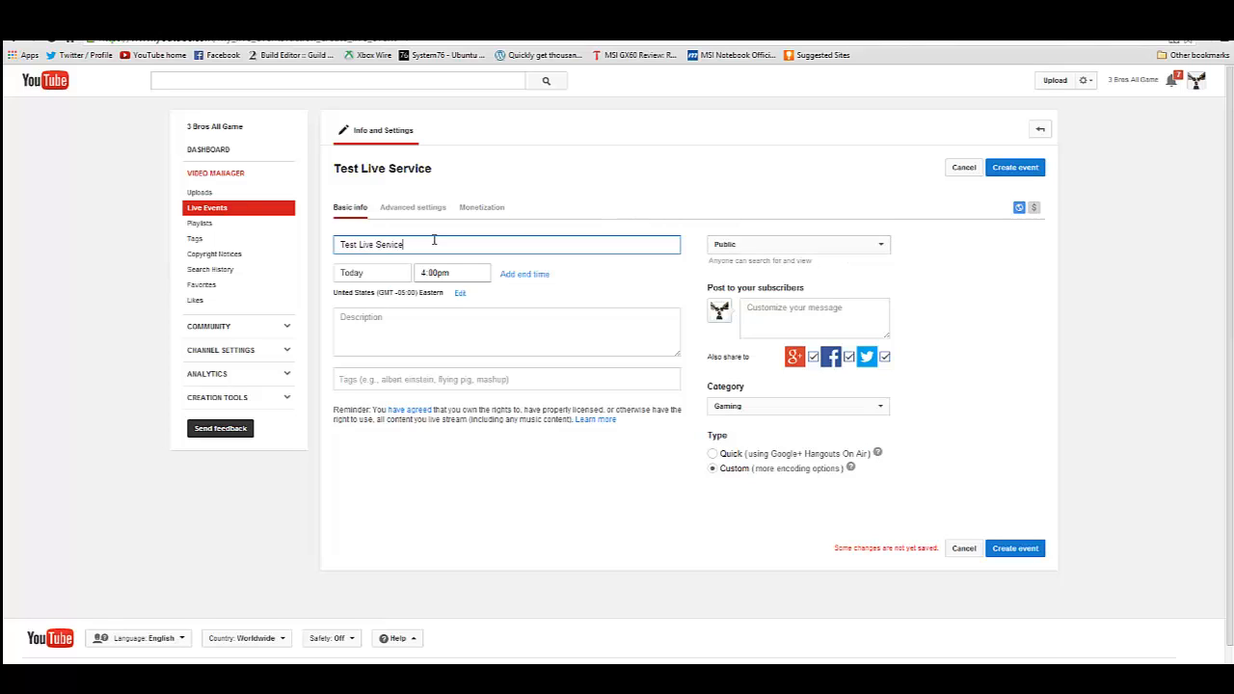
pyautogui.click(390, 277)
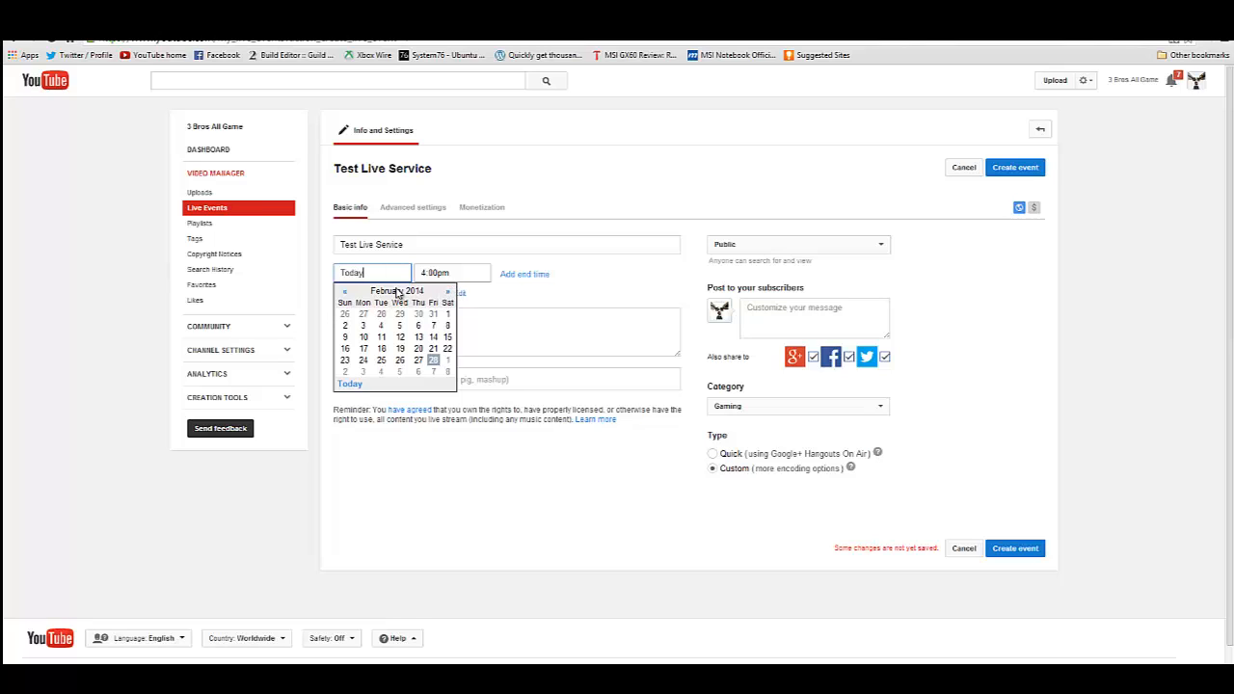
pyautogui.click(351, 383)
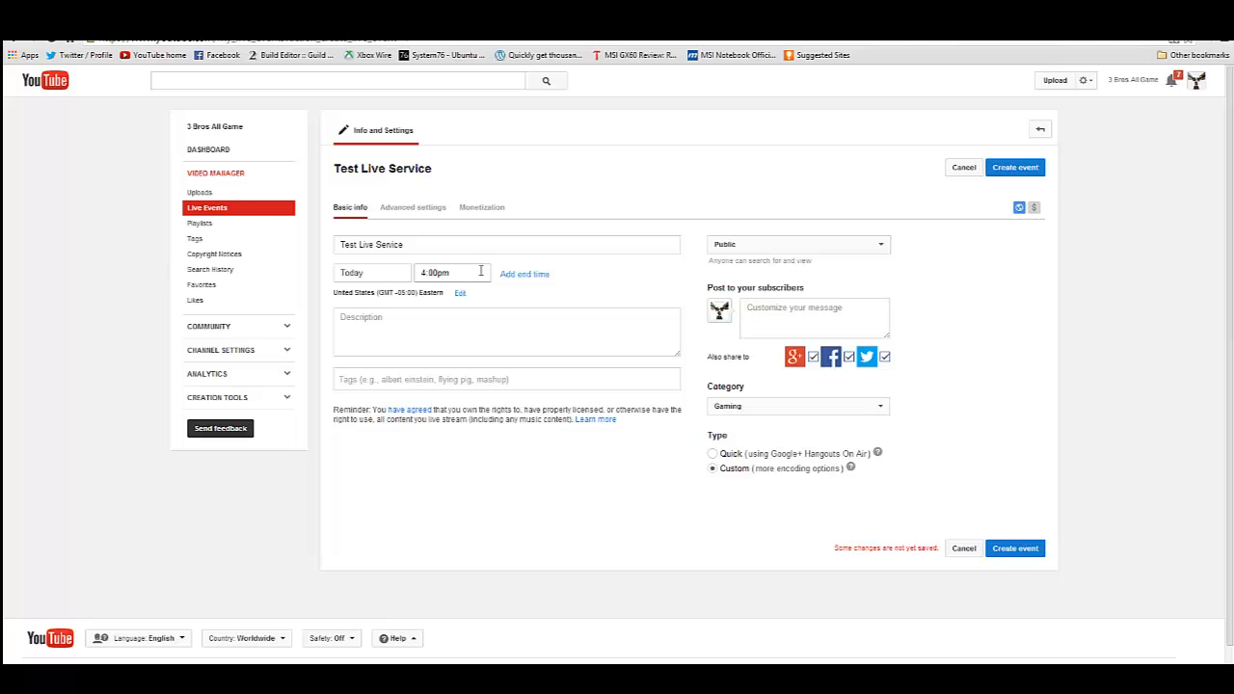
pyautogui.click(480, 271)
# - Enter "Descirption" as the event description and add the tags "Tags" and "tags"
pyautogui.click(447, 313)
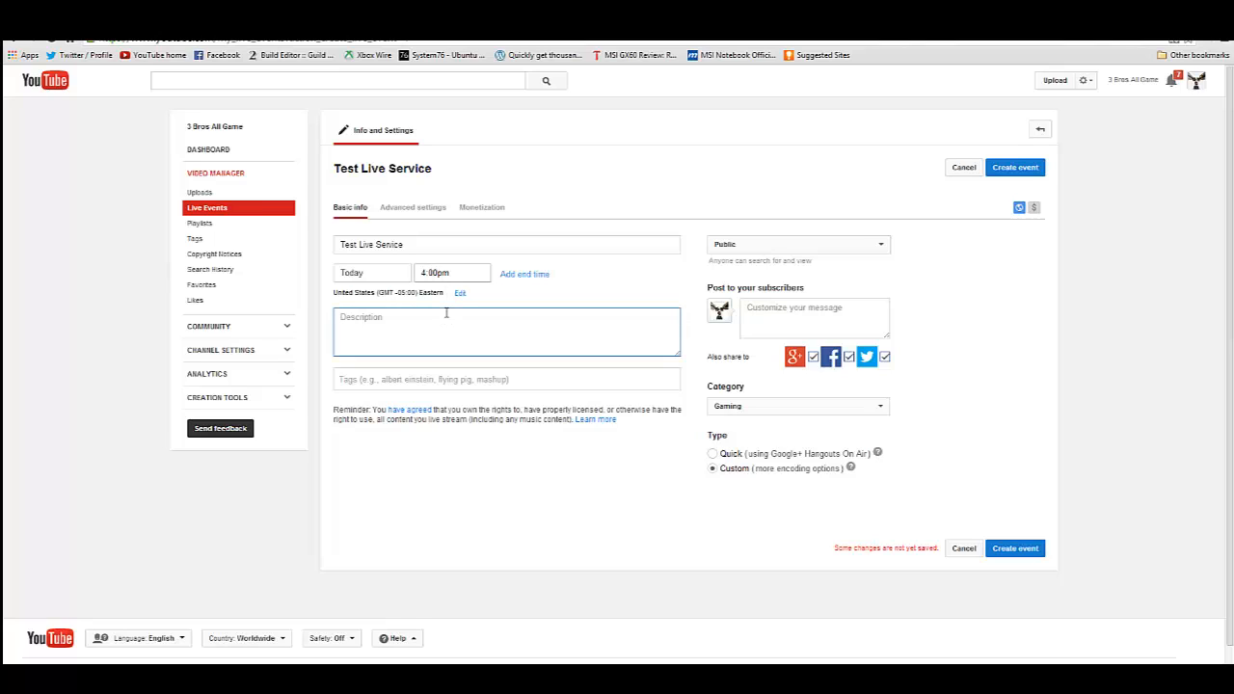
pyautogui.write('Description')
pyautogui.click(526, 374)
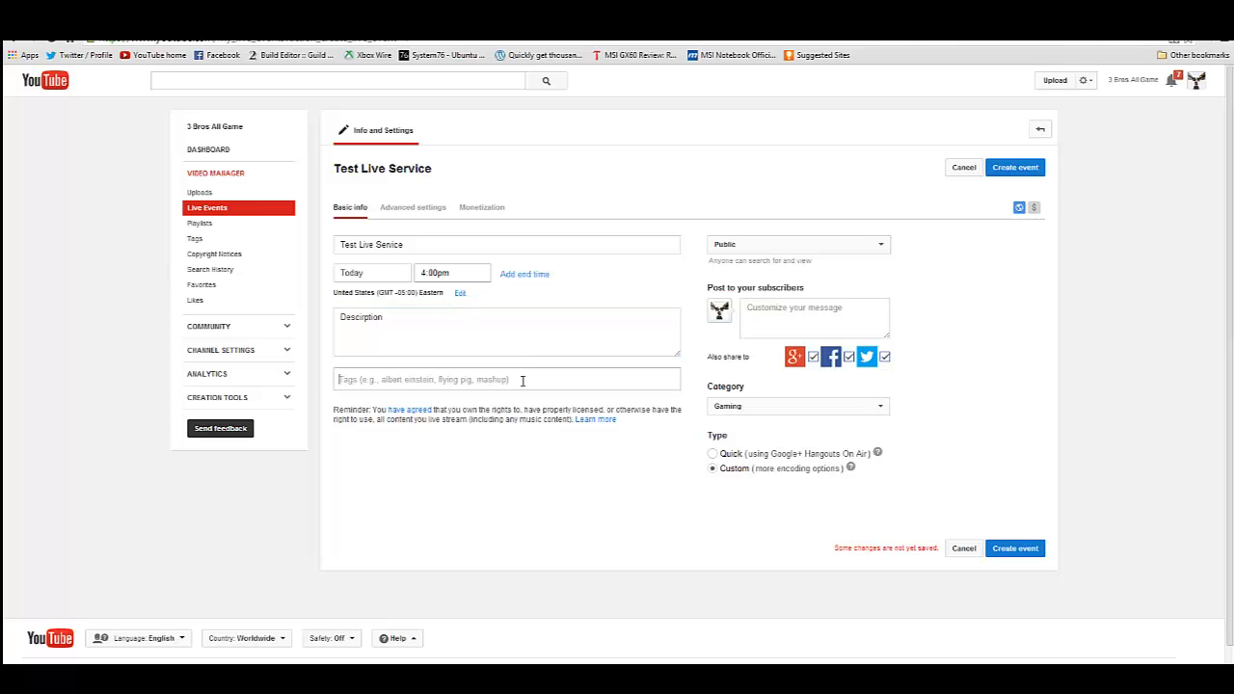
pyautogui.write('Tags')
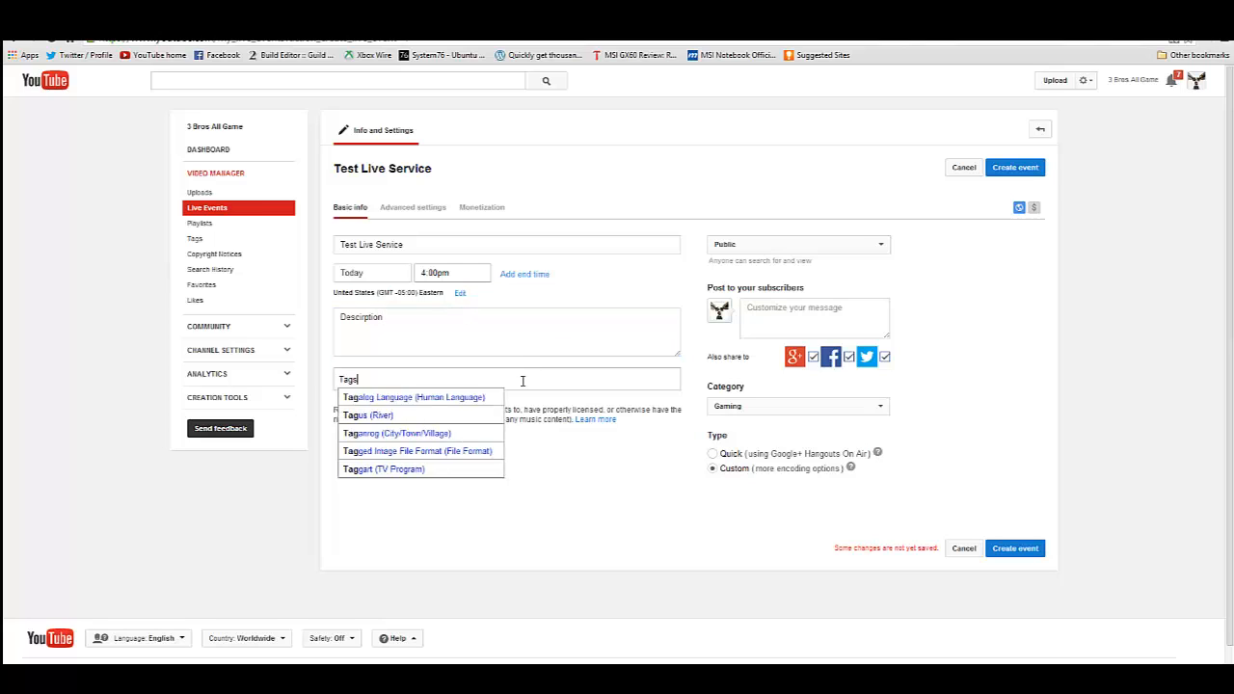
pyautogui.press('Return')
pyautogui.write('tags')
pyautogui.press('Return')
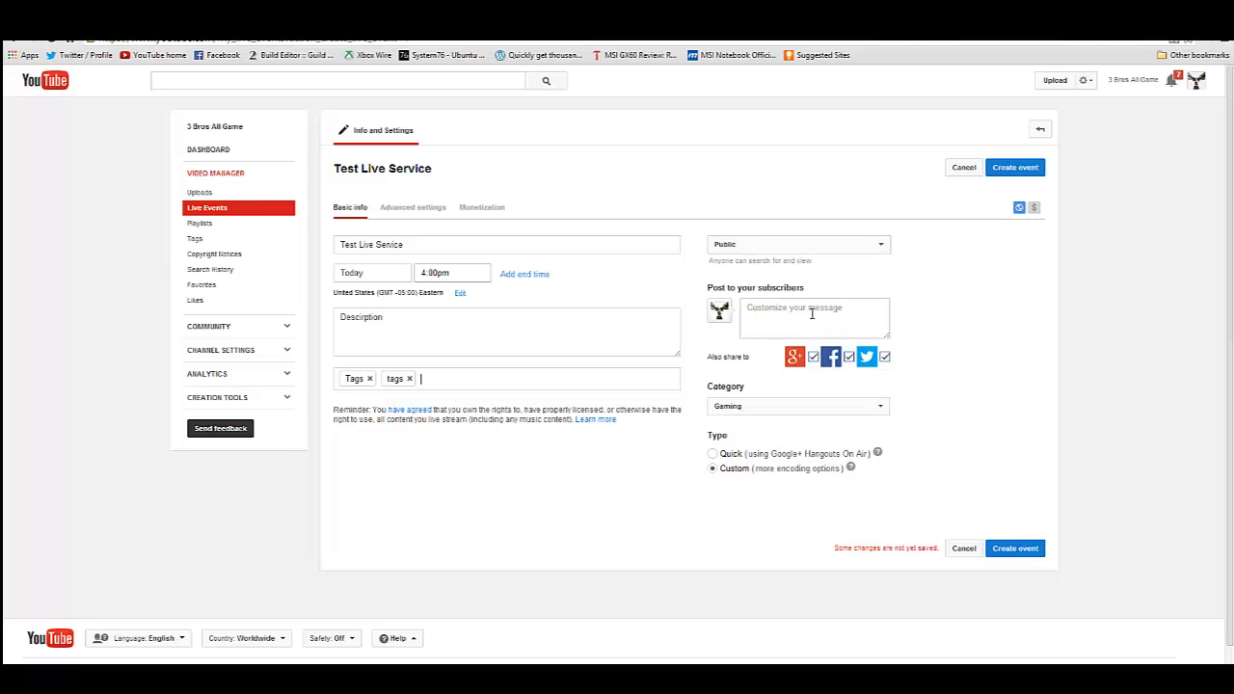
# - Try the Quick event type, which uses Google+ Hangouts On Air, and return to Custom
pyautogui.click(714, 454)
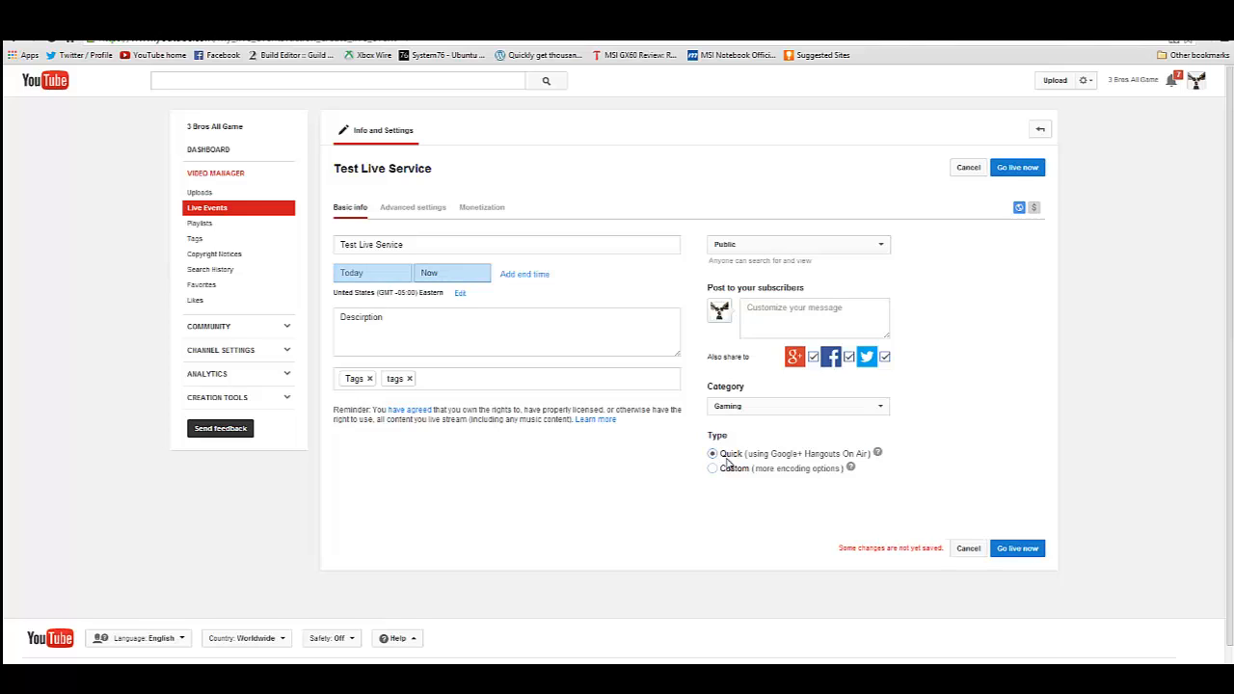
pyautogui.click(714, 469)
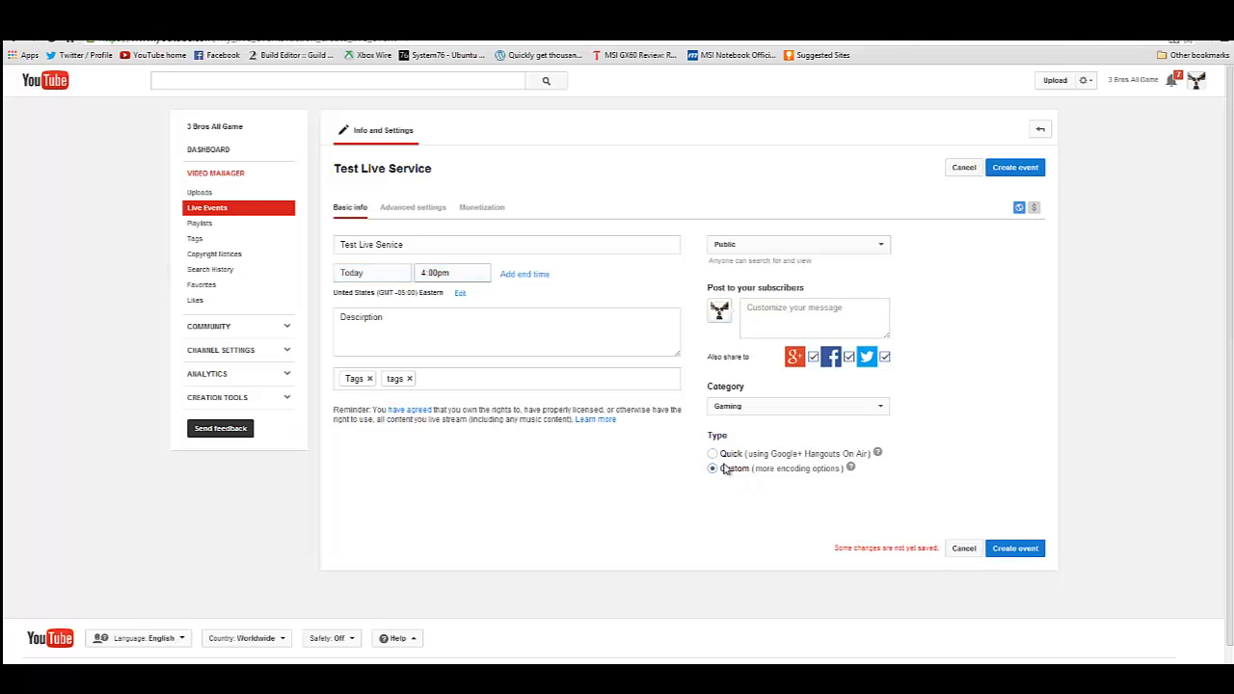
pyautogui.click(713, 454)
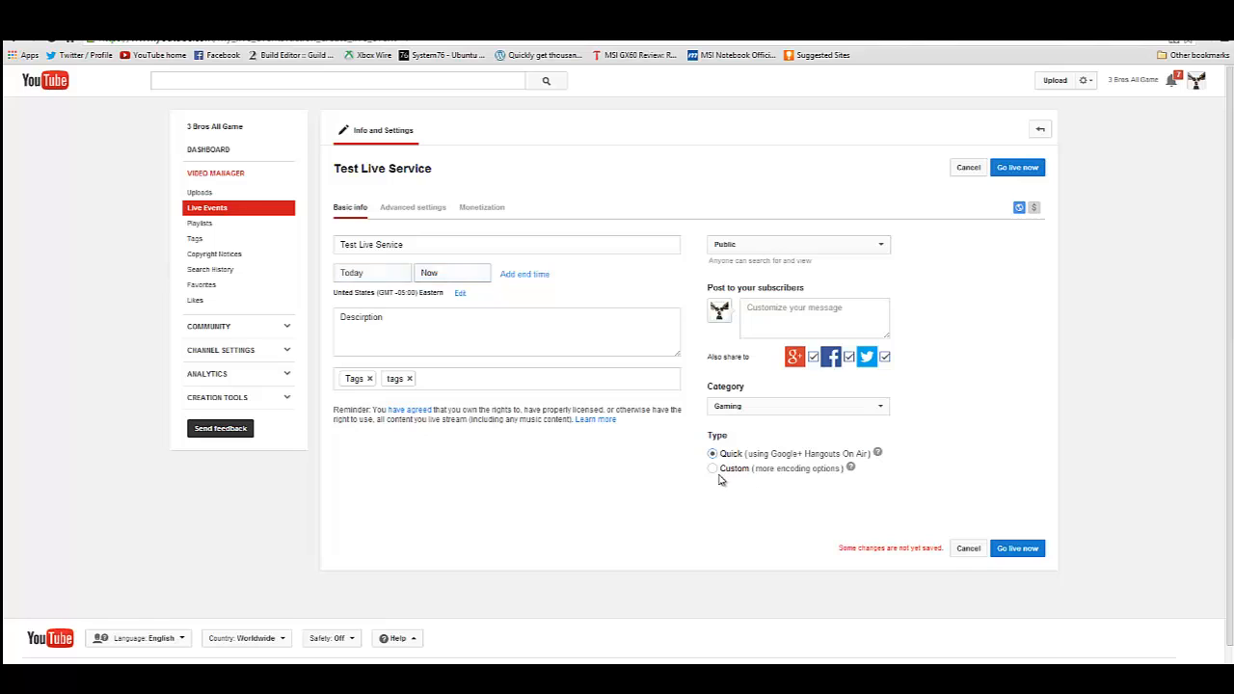
pyautogui.click(713, 468)
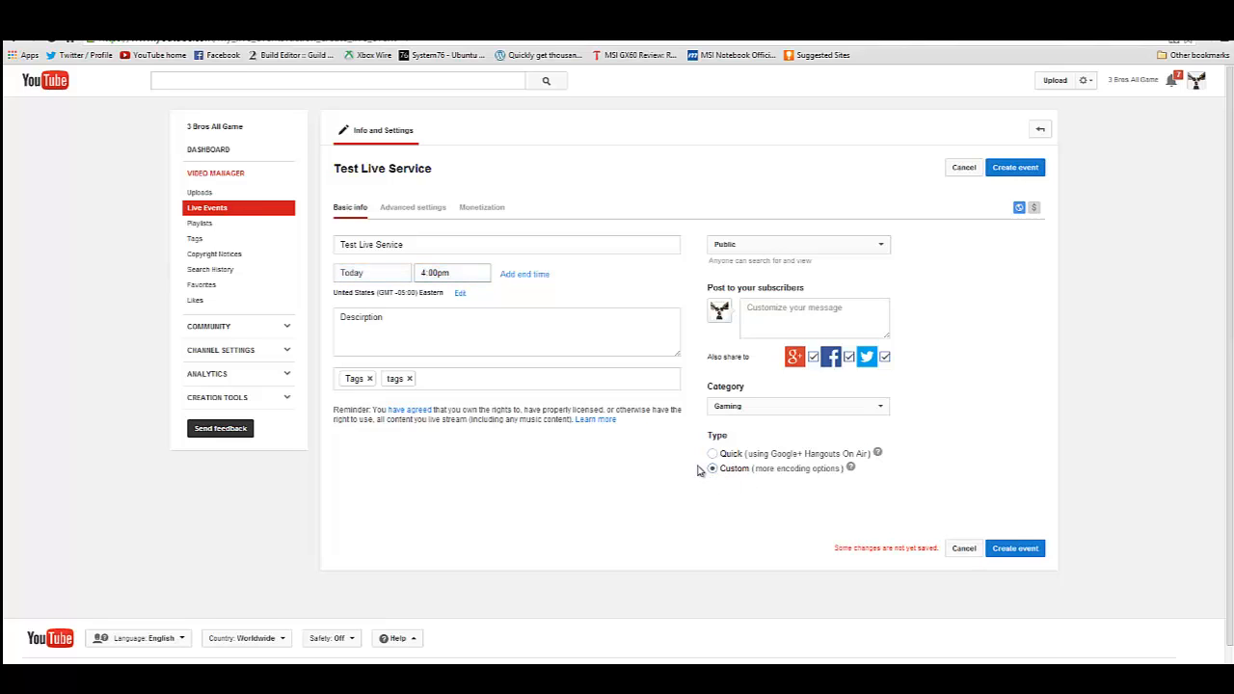
# - Look through the event's advanced settings and enable Monetize with Ads
pyautogui.click(415, 208)
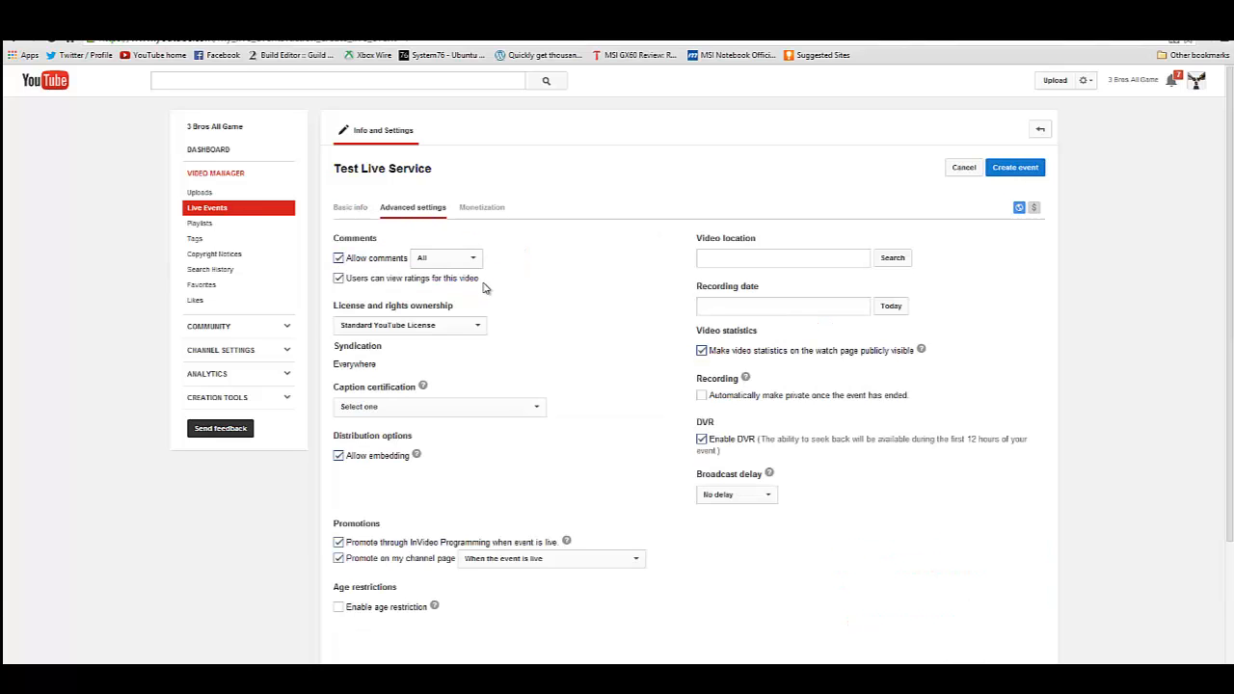
pyautogui.scroll(-1, 617, 253)
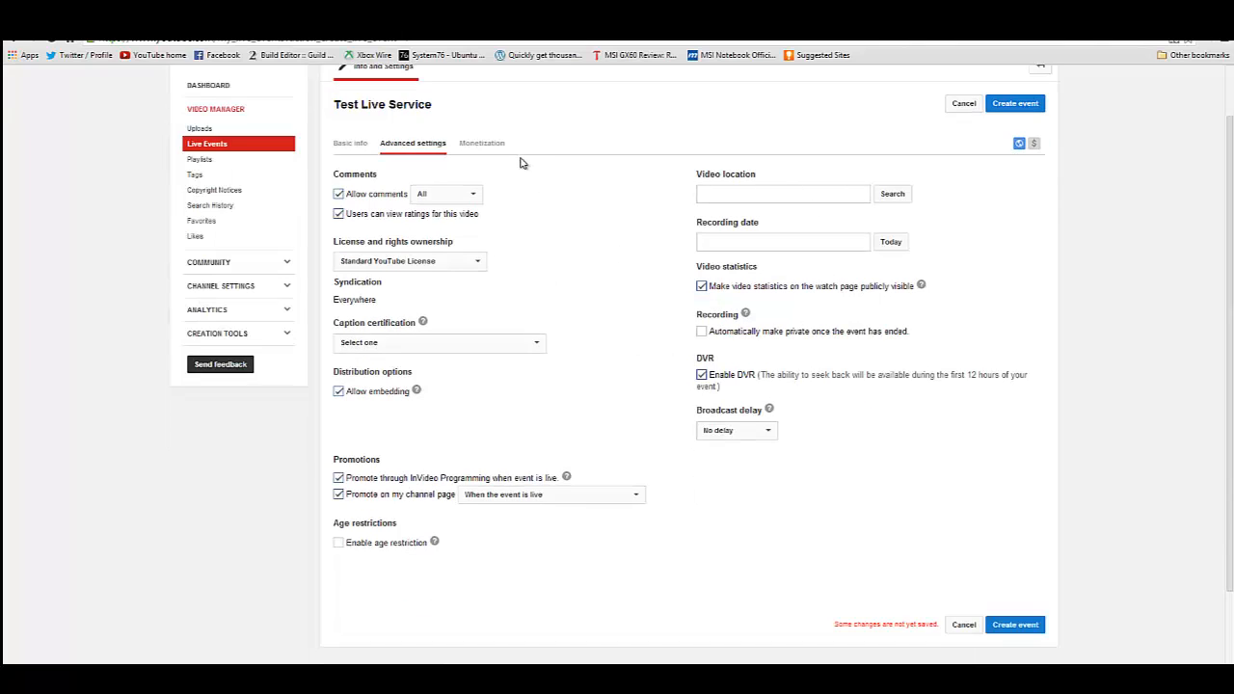
pyautogui.click(494, 145)
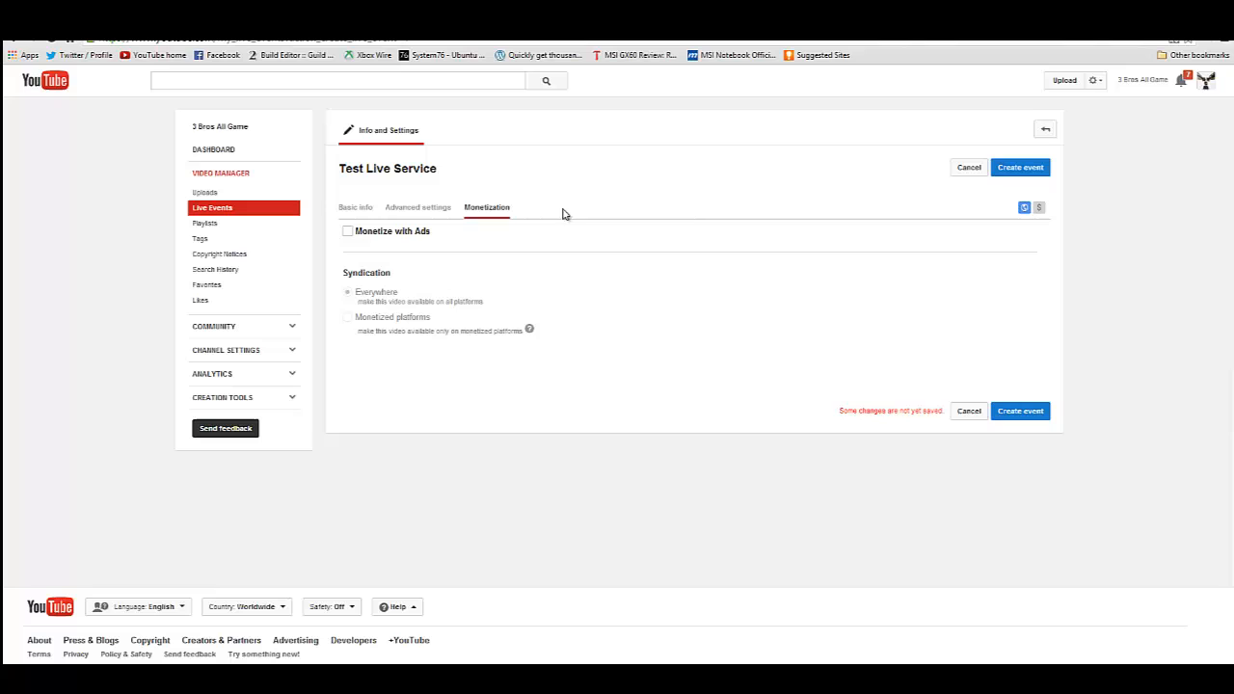
pyautogui.click(347, 232)
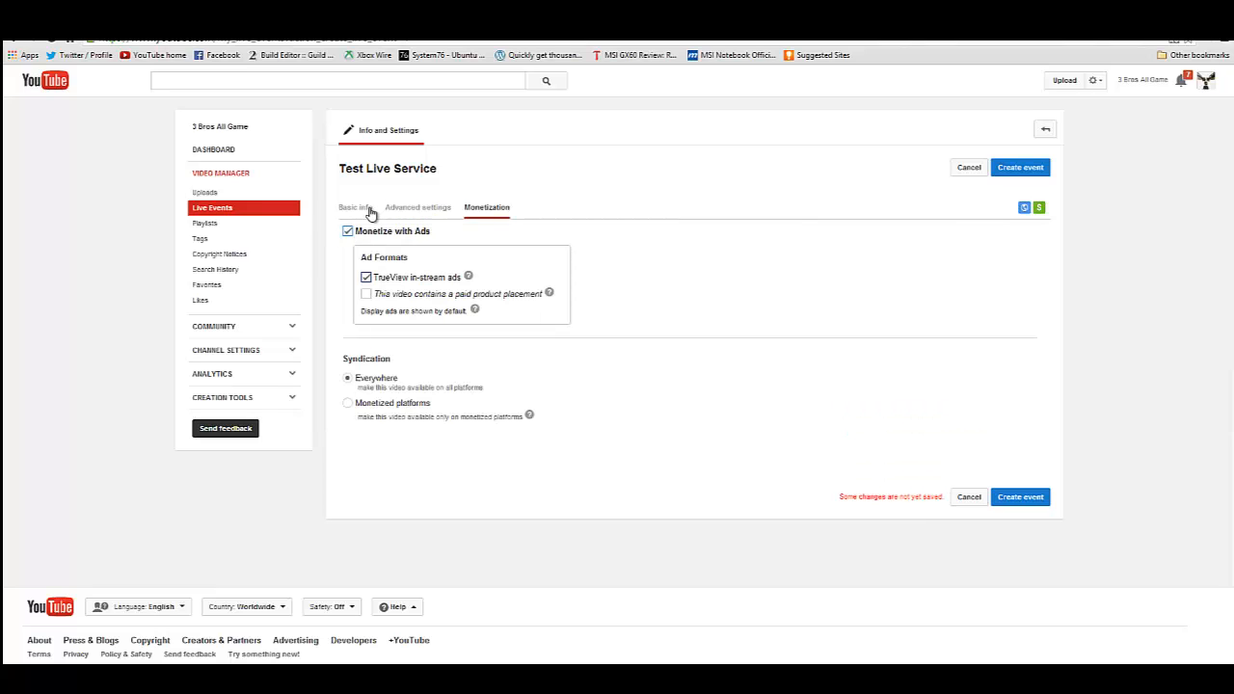
# - Return to the event's basic info and create the live event
pyautogui.click(369, 213)
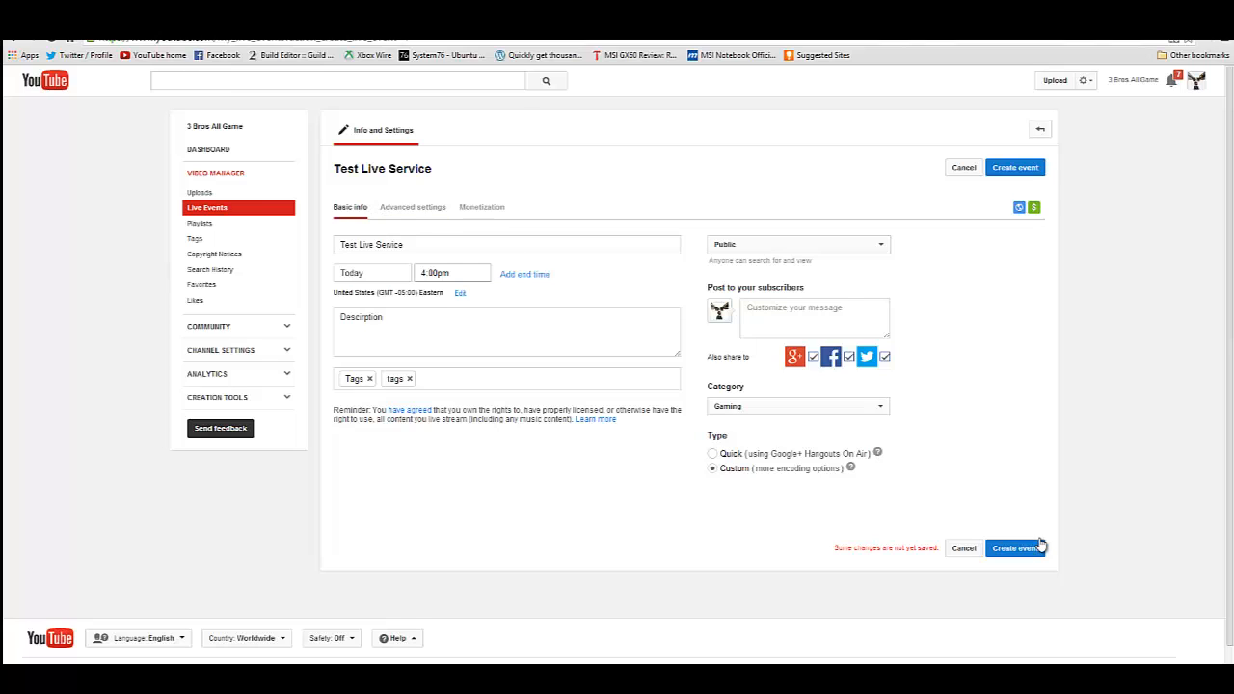
pyautogui.click(1024, 548)
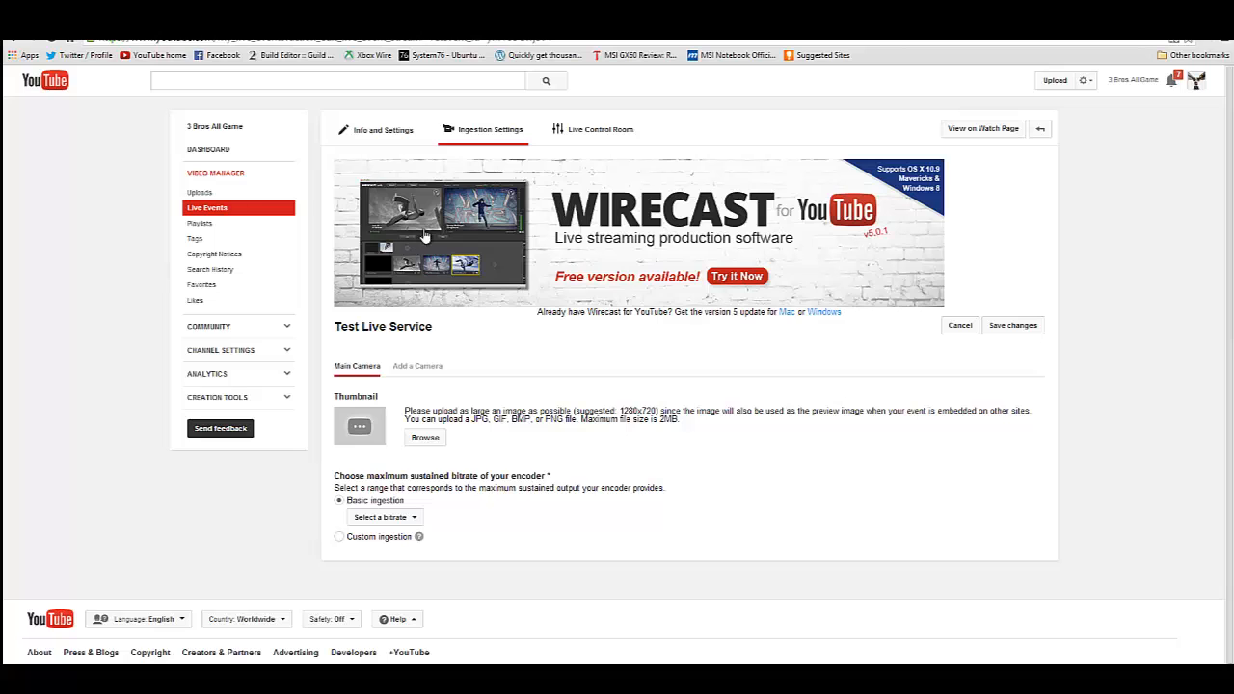
# - Upload HNI_0028.JPG as the main camera's thumbnail
pyautogui.click(426, 440)
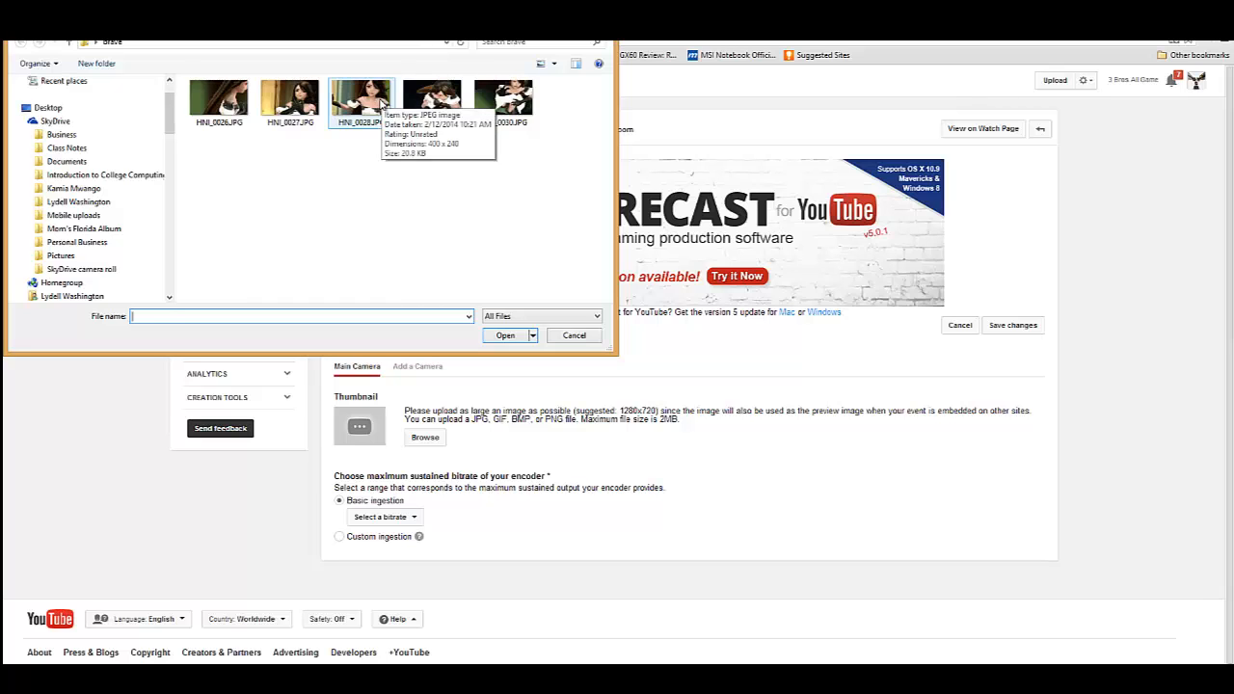
pyautogui.click(382, 104)
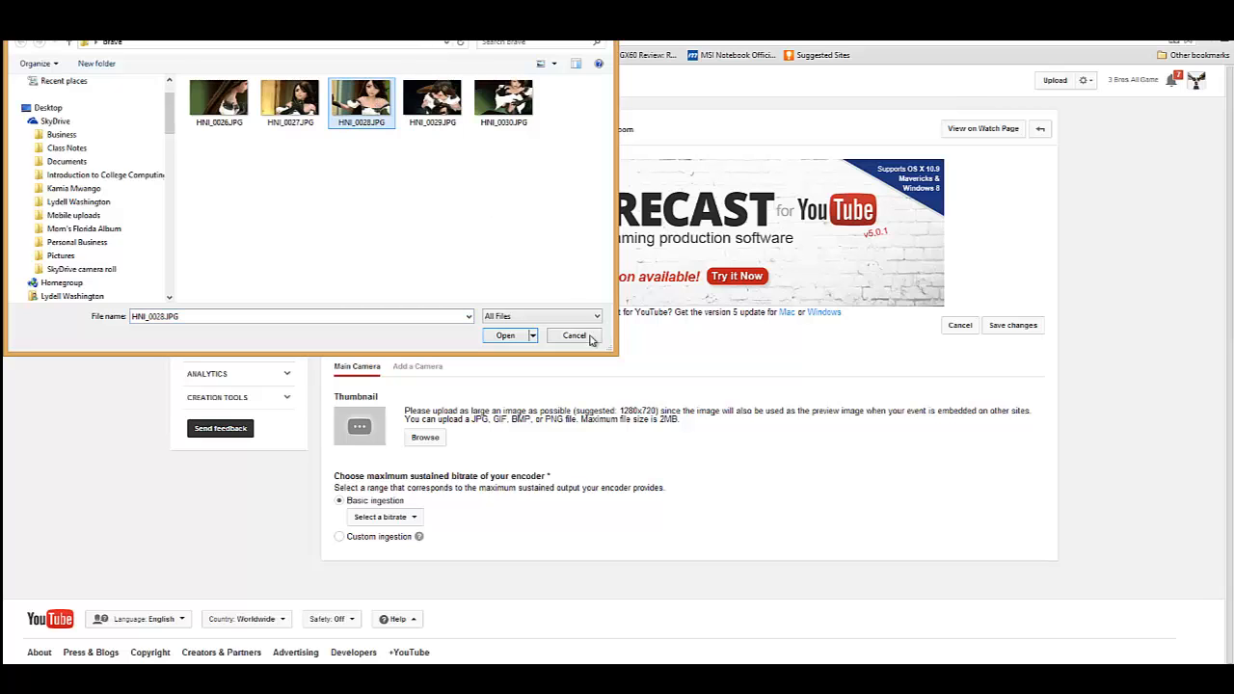
pyautogui.click(506, 335)
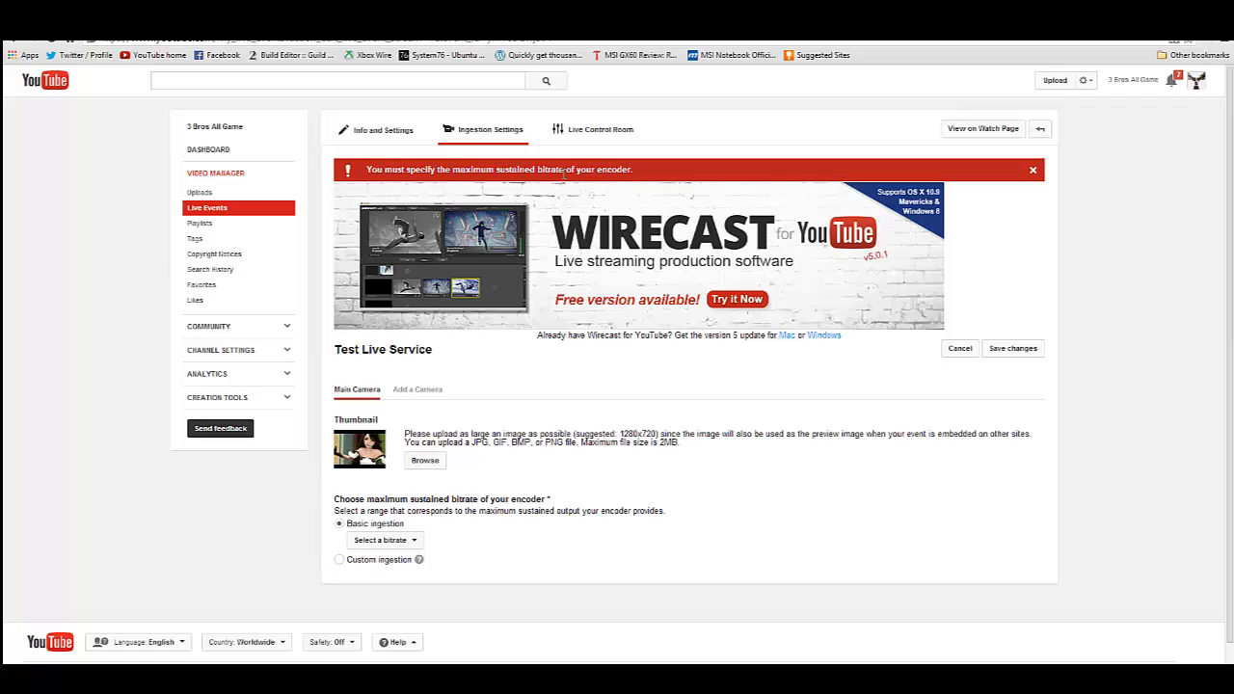
# - Set the basic ingestion bitrate to 1500 Kbps - 4000 Kbps (720p) and bring up the encoder setup details
pyautogui.scroll(-1, 565, 464)
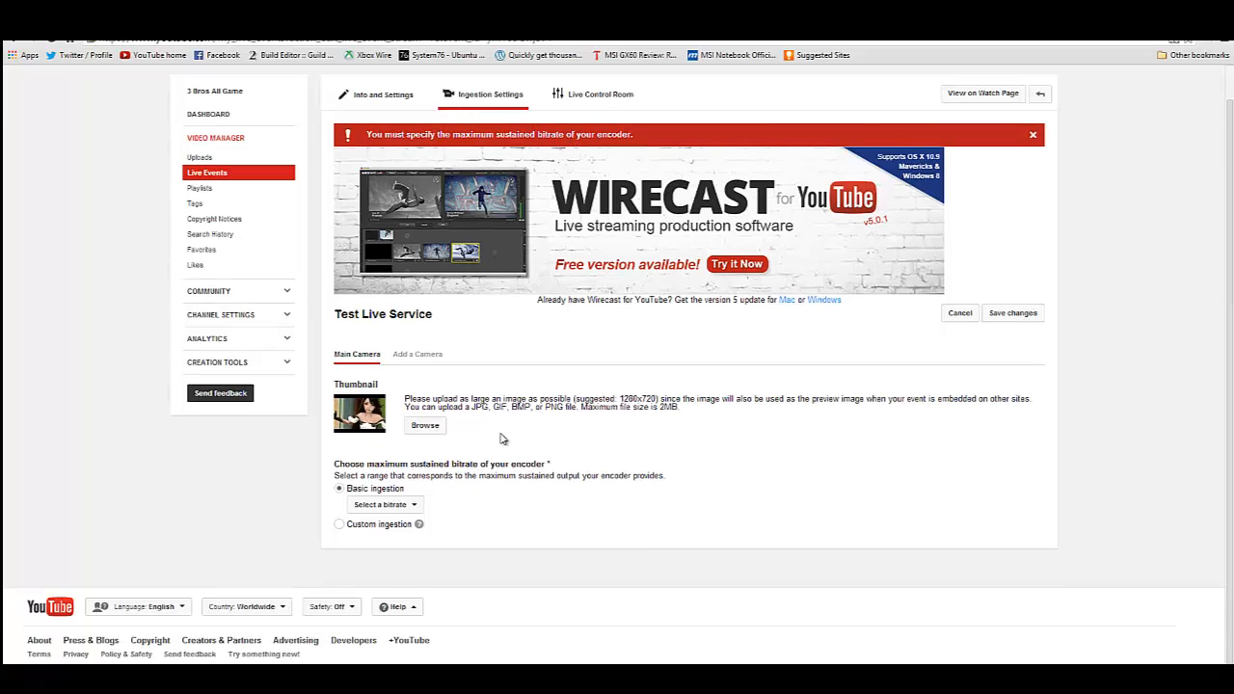
pyautogui.click(401, 507)
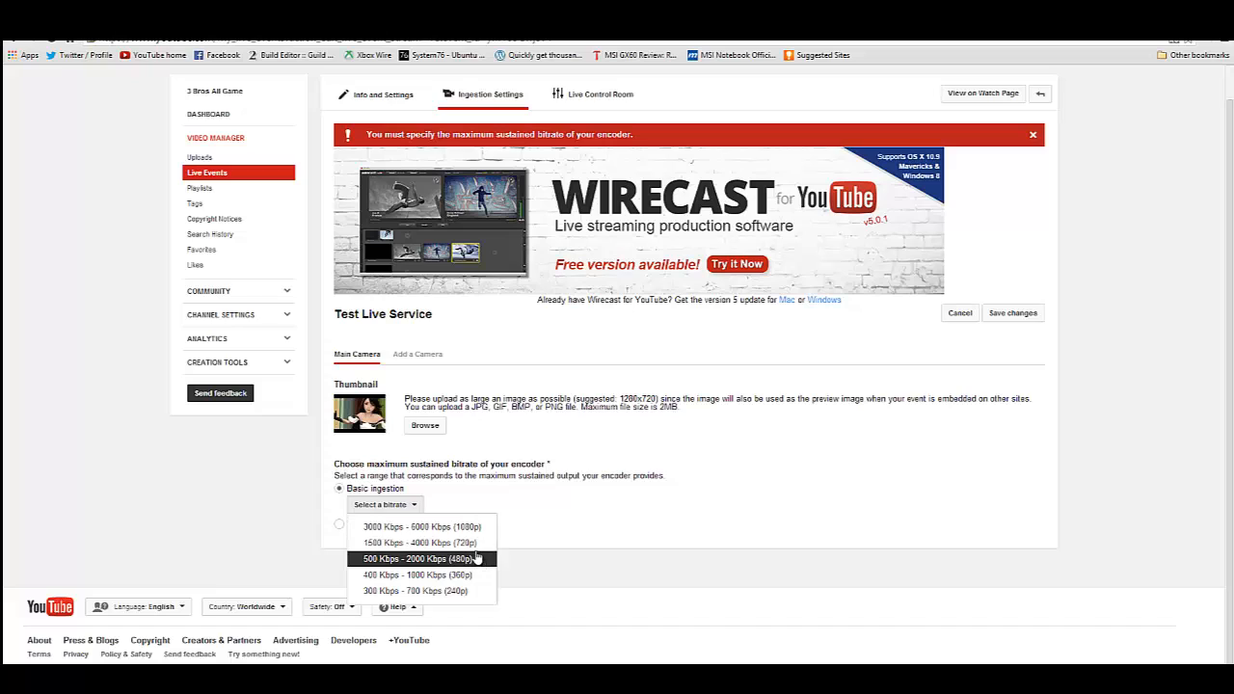
pyautogui.click(474, 543)
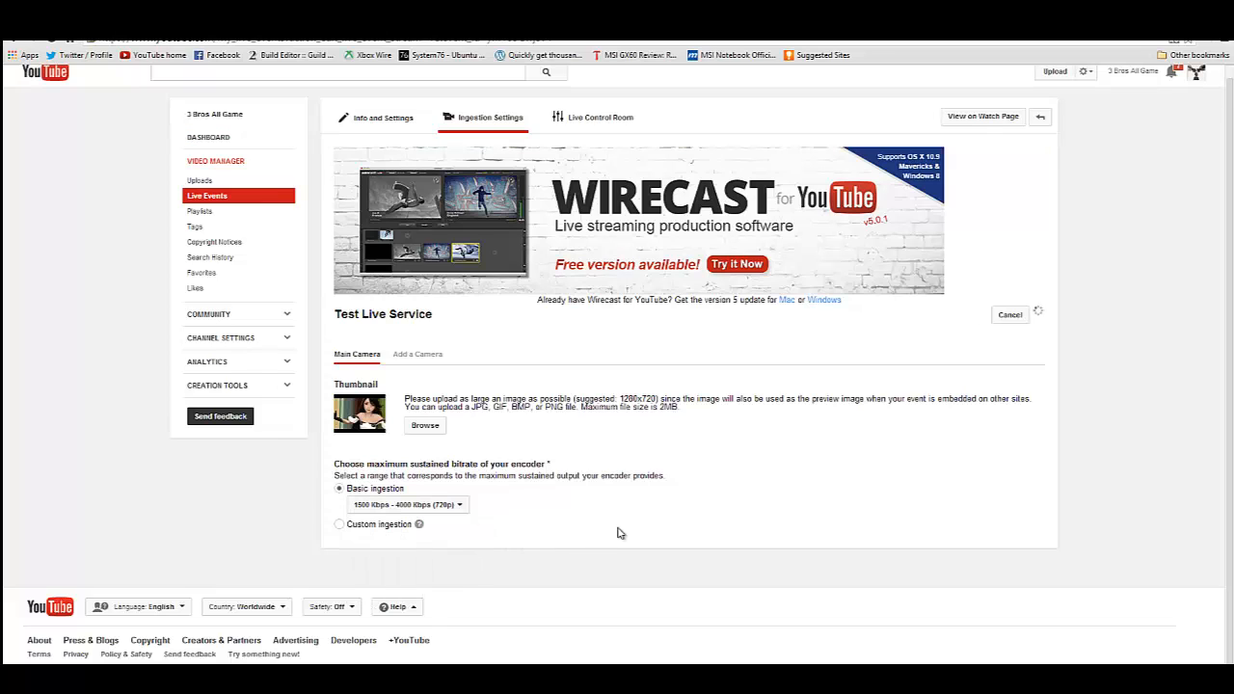
pyautogui.scroll(-5, 865, 496)
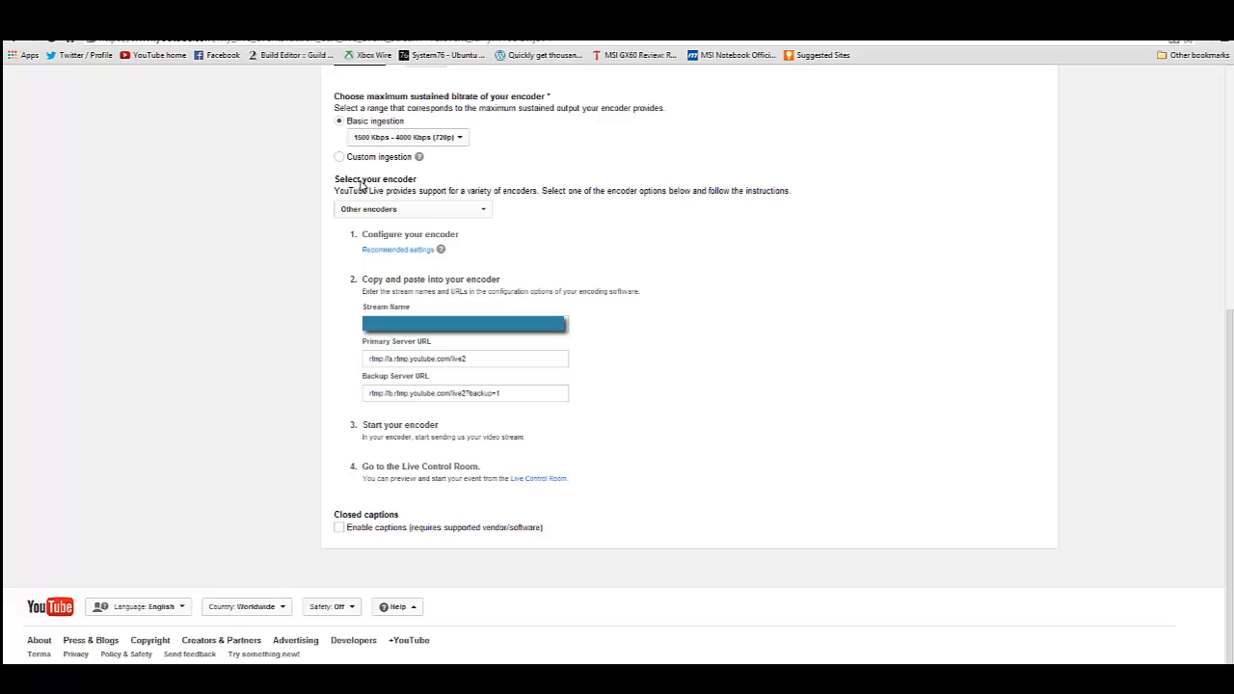
# - Choose Other encoders as the encoder type for the live event
pyautogui.click(390, 216)
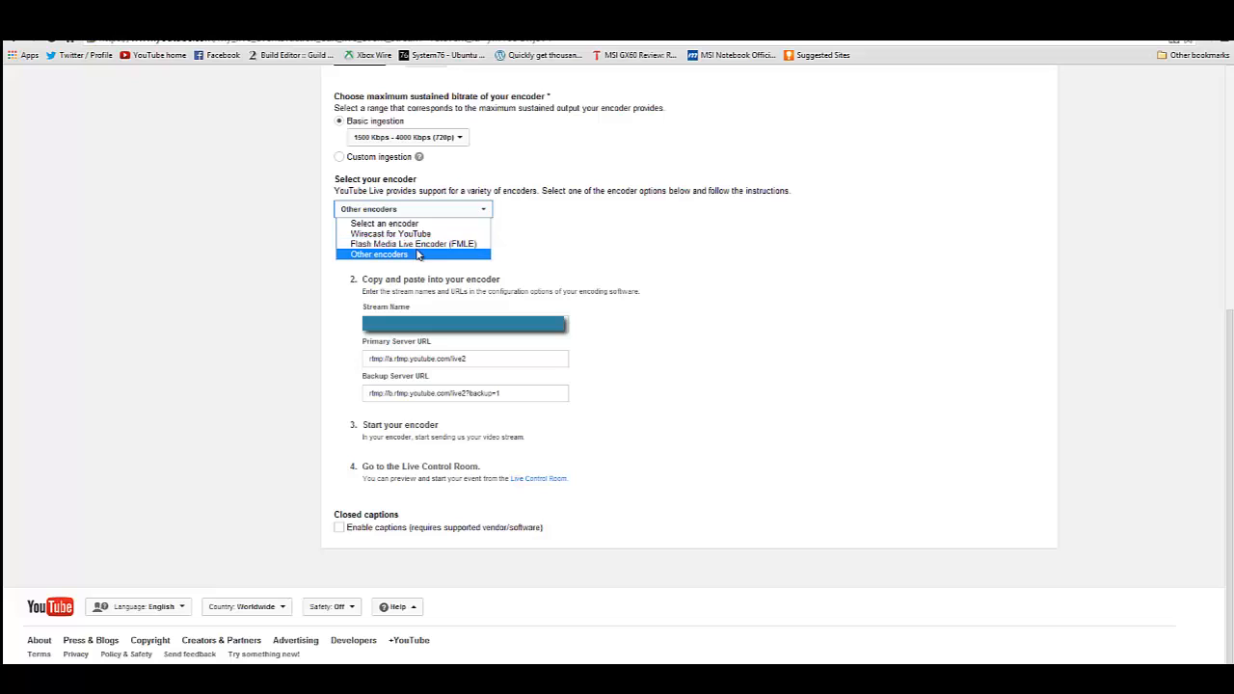
pyautogui.click(417, 254)
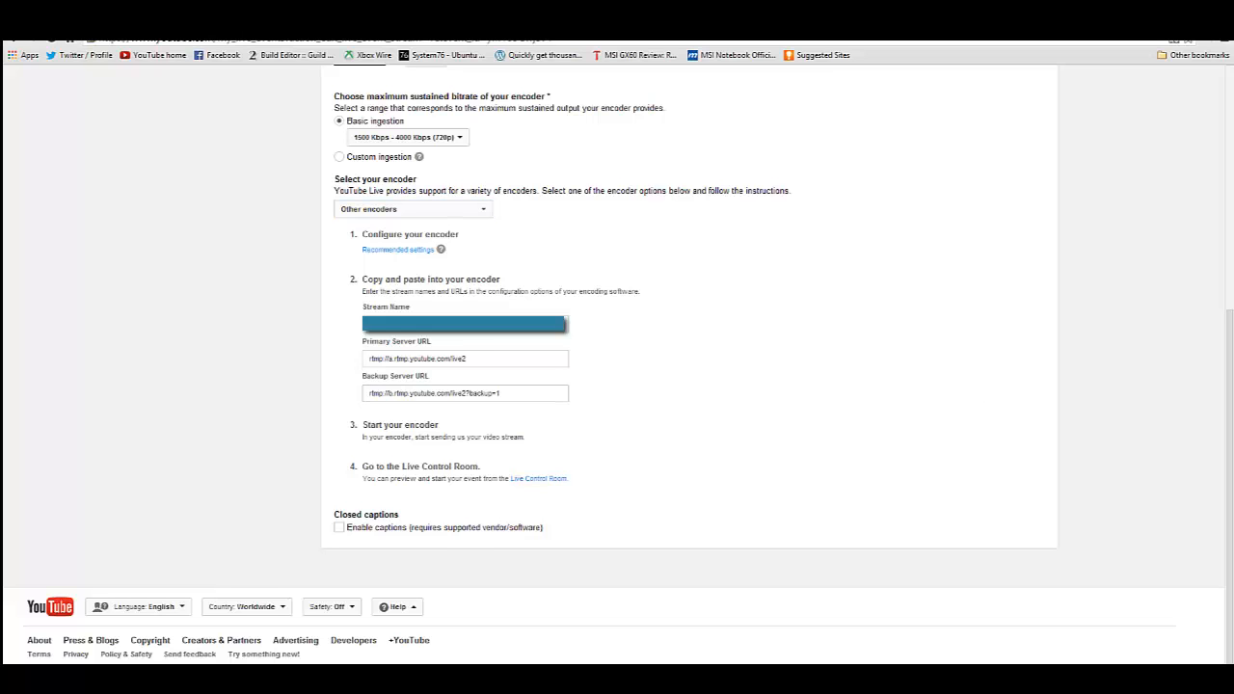
# - Switch to Open Broadcaster Software and open its broadcast settings beside the YouTube page
pyautogui.moveTo(1233, 123); pyautogui.dragTo(1069, 101)
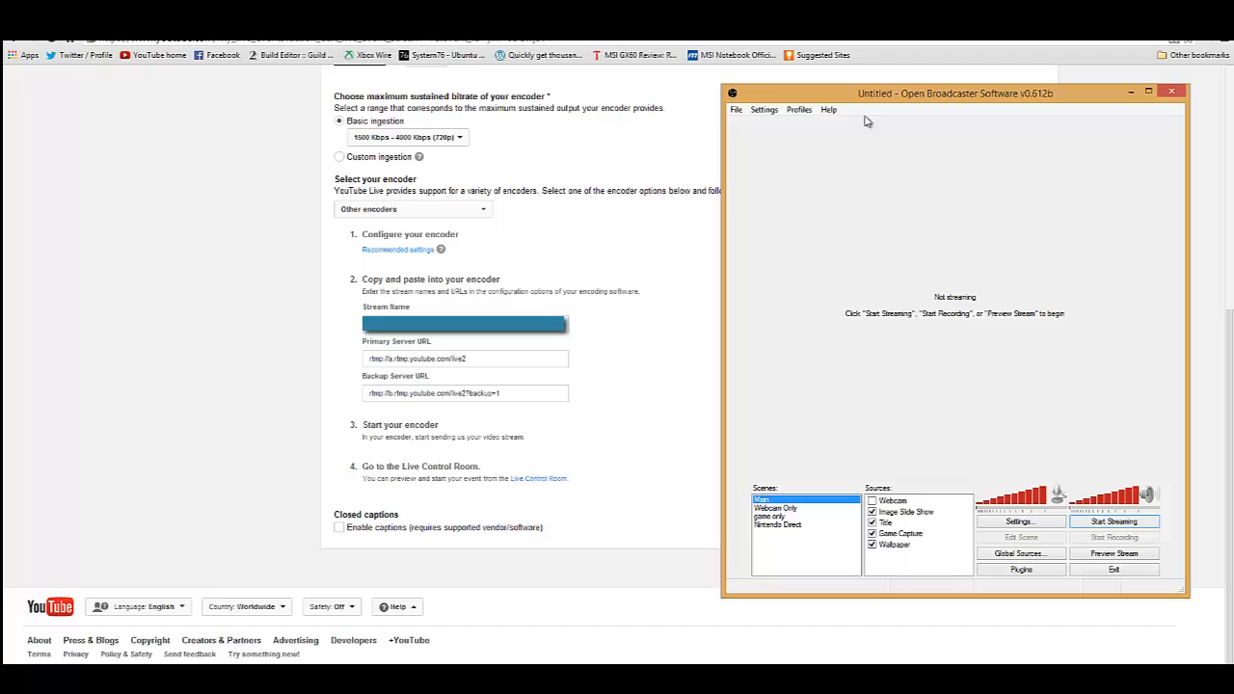
pyautogui.click(766, 109)
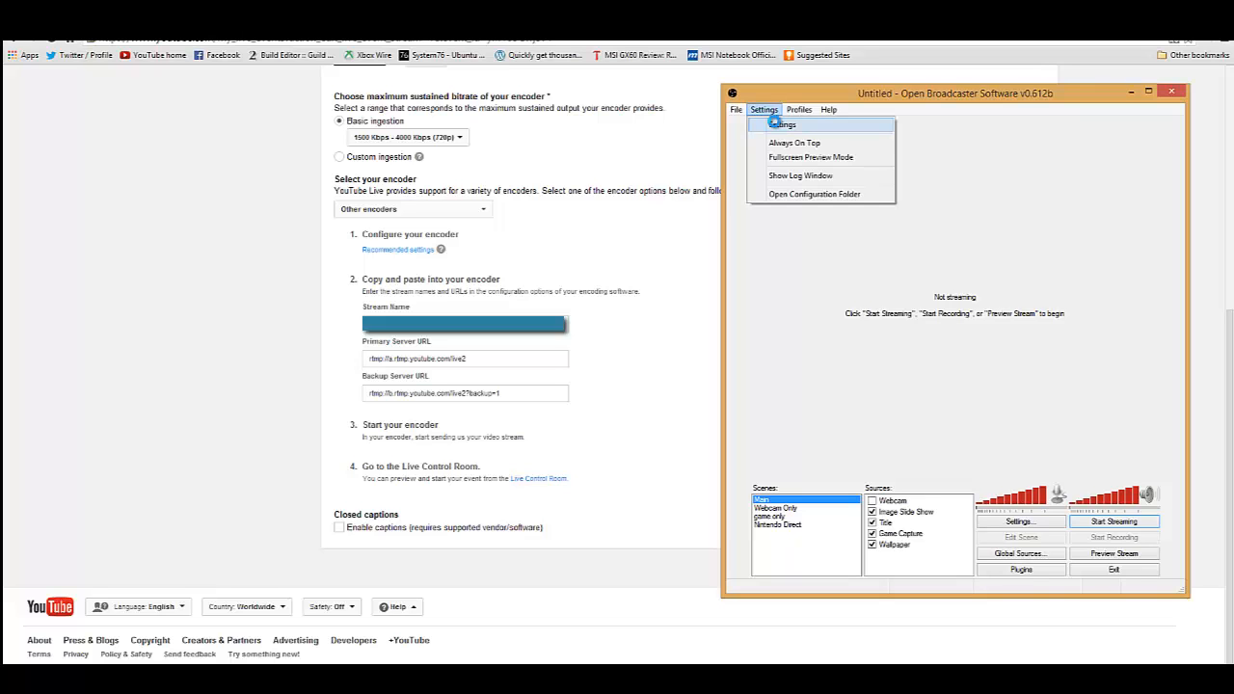
pyautogui.click(776, 123)
pyautogui.moveTo(555, 131); pyautogui.dragTo(908, 116)
pyautogui.click(767, 145)
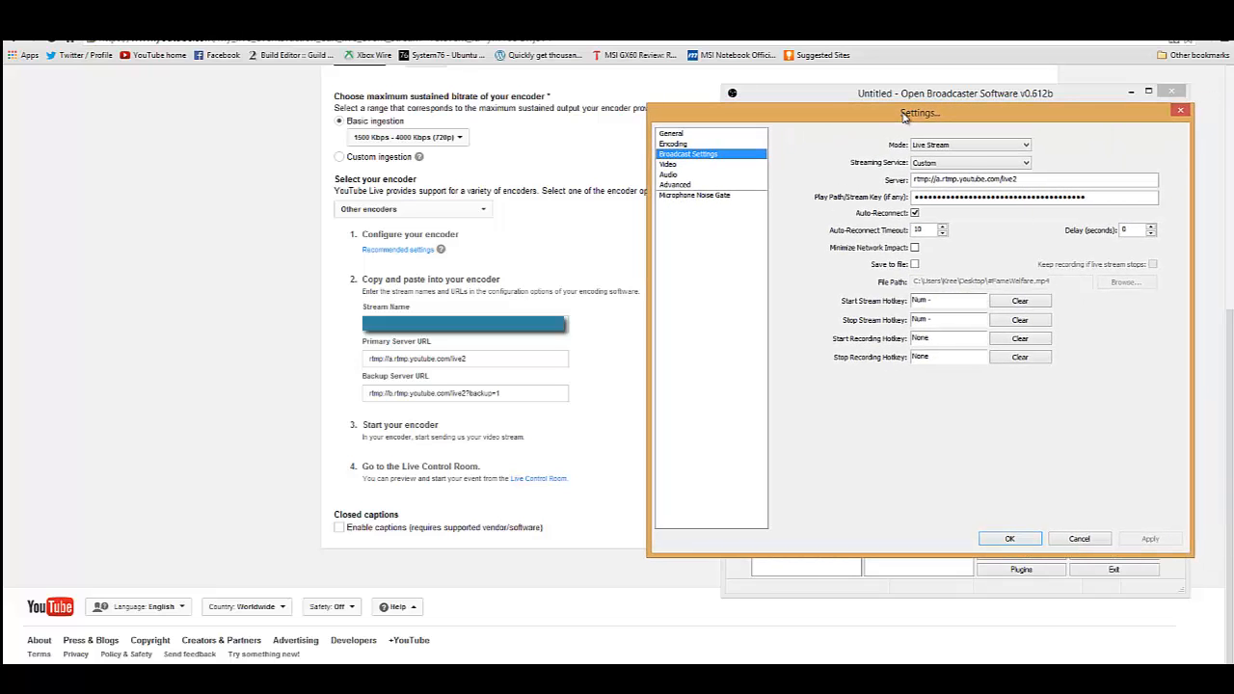
# - Set the broadcast mode to Live Stream and the streaming service to Custom
pyautogui.click(964, 147)
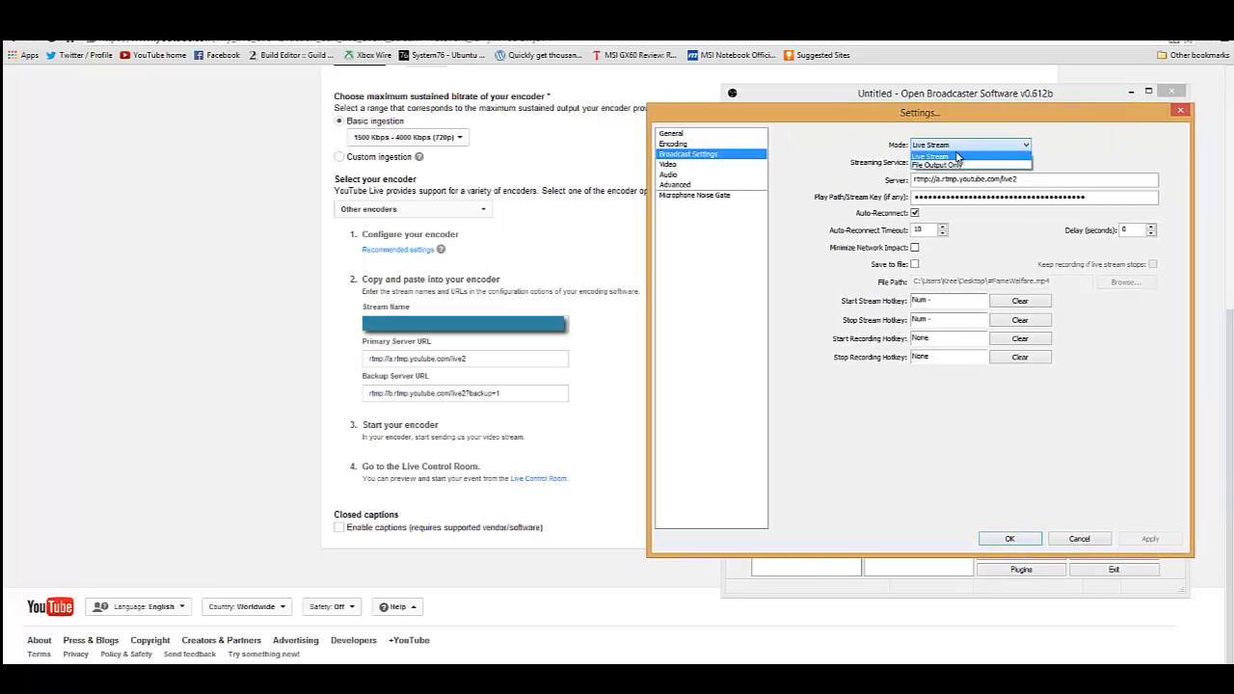
pyautogui.click(948, 156)
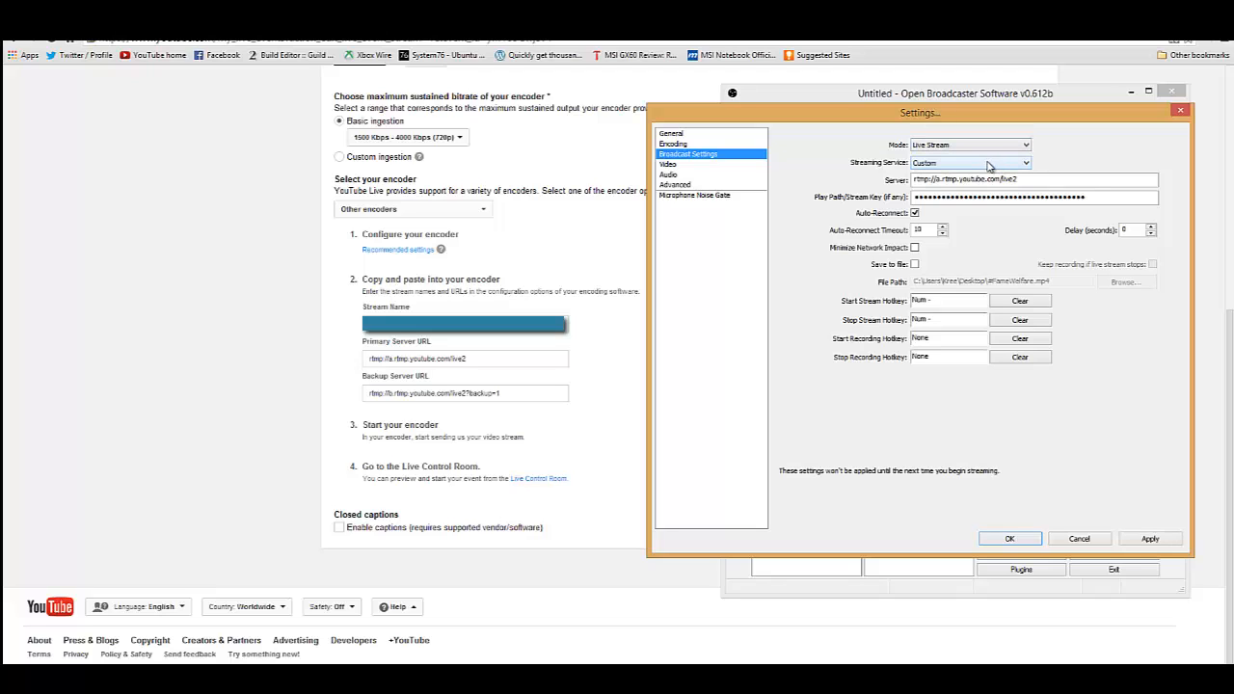
pyautogui.click(949, 164)
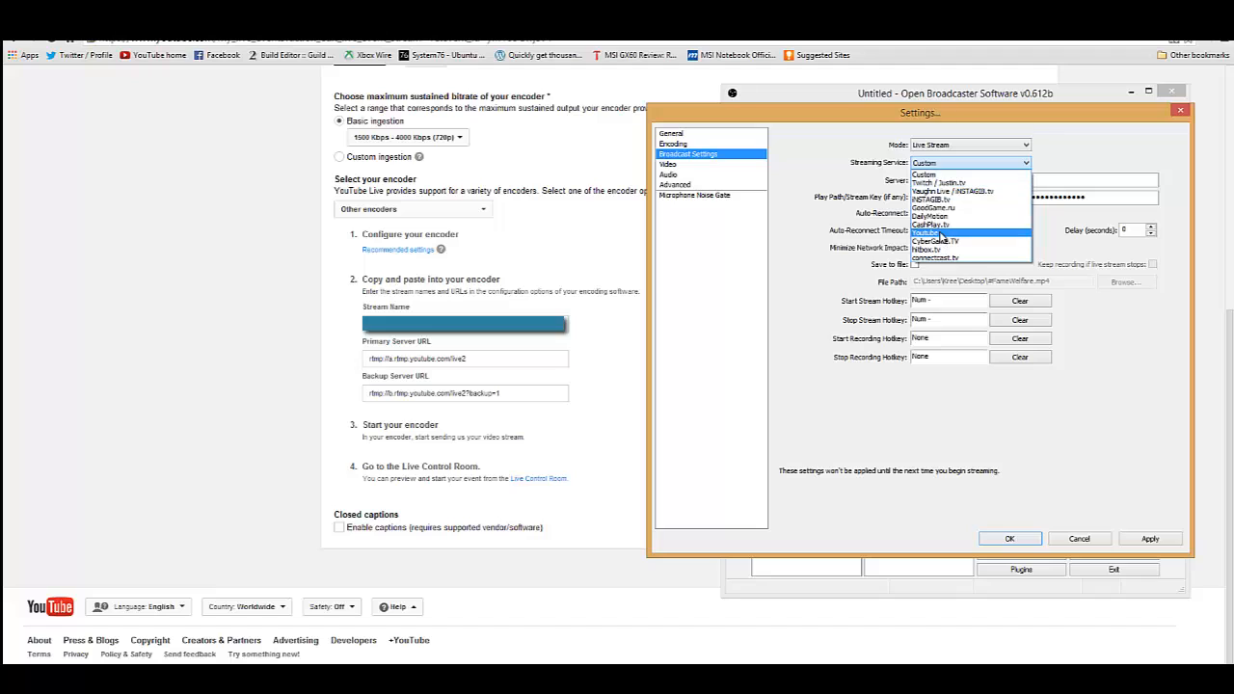
pyautogui.click(930, 175)
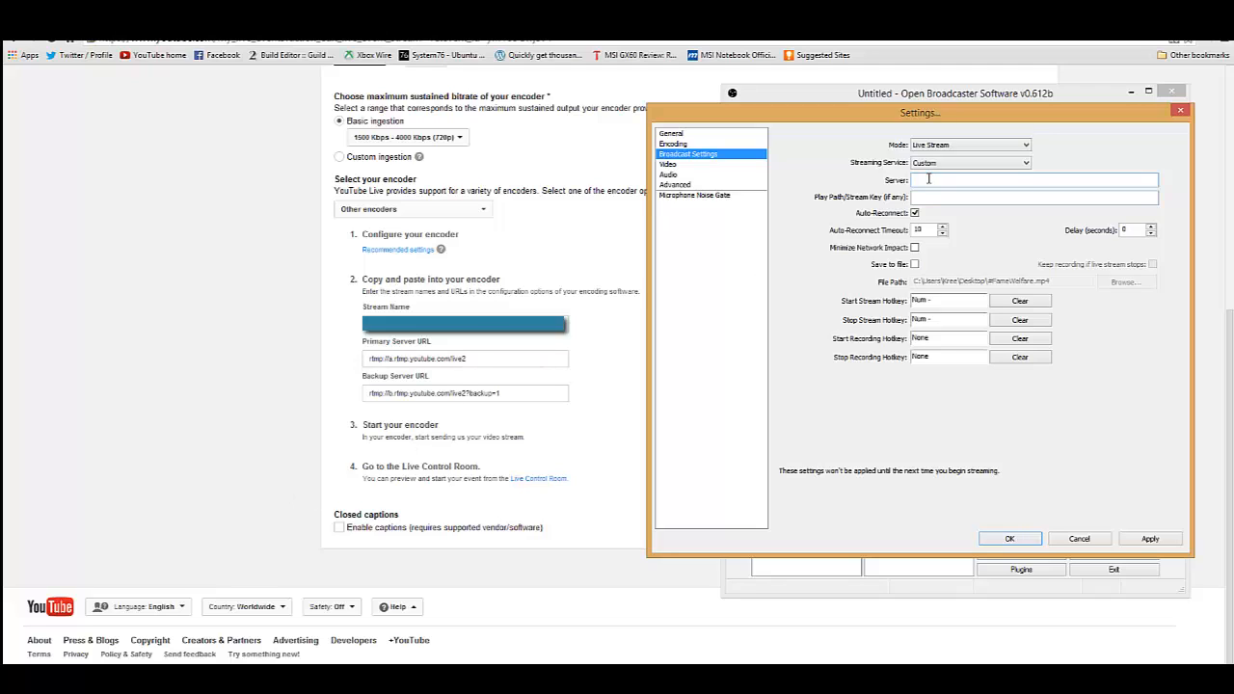
# - Copy the primary server URL rtmp://a.rtmp.youtube.com/live2 from the YouTube page into the broadcast settings' Server field
pyautogui.click(473, 358)
pyautogui.moveTo(473, 358); pyautogui.dragTo(362, 363)
pyautogui.hotkey('ctrl', 'c')
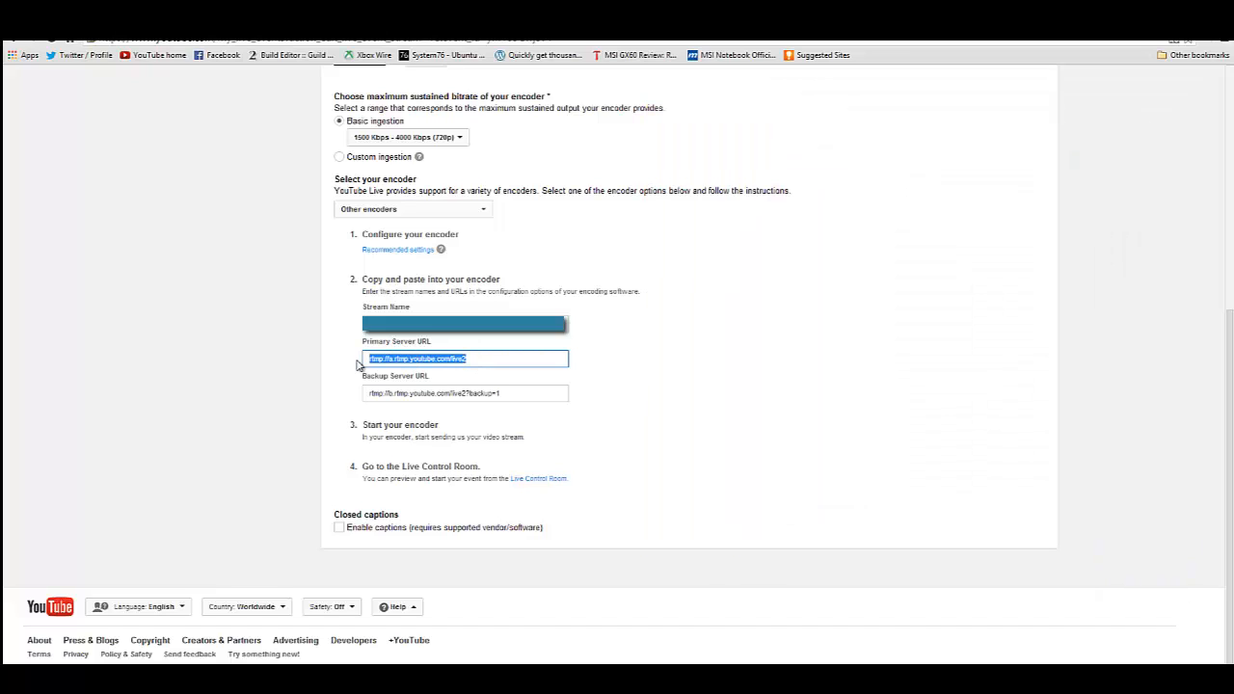
pyautogui.hotkey('alt', 'Tab')
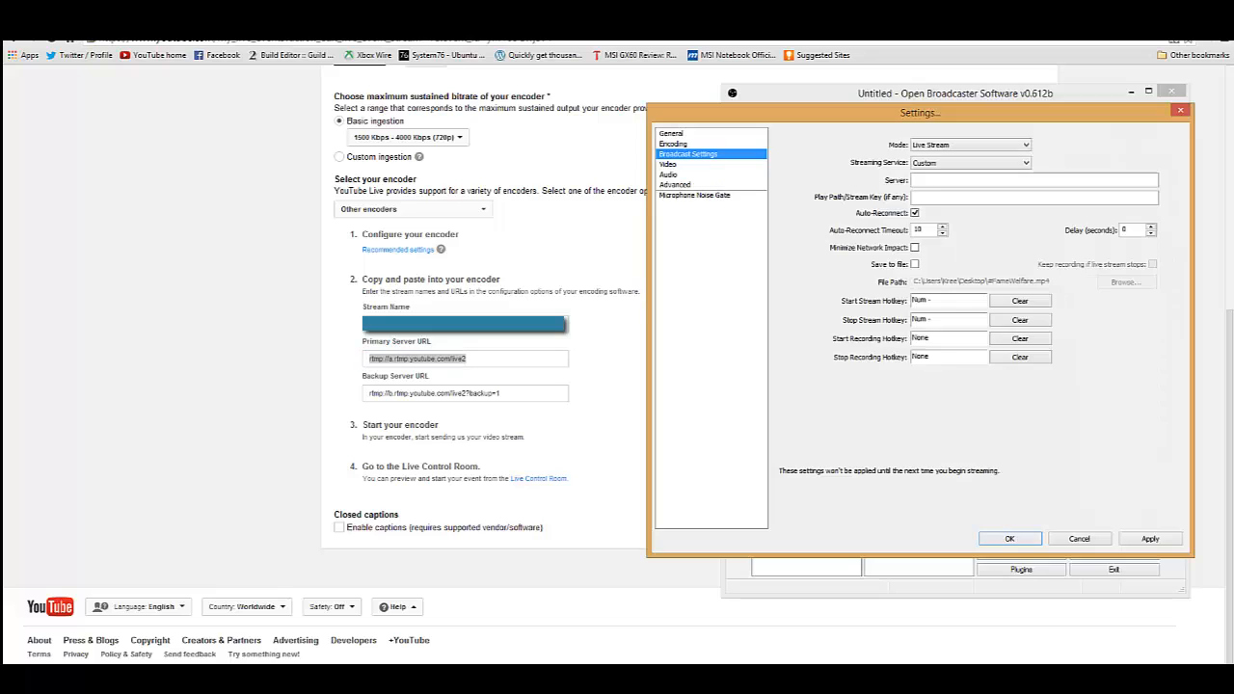
pyautogui.click(955, 184)
pyautogui.hotkey('ctrl', 'v')
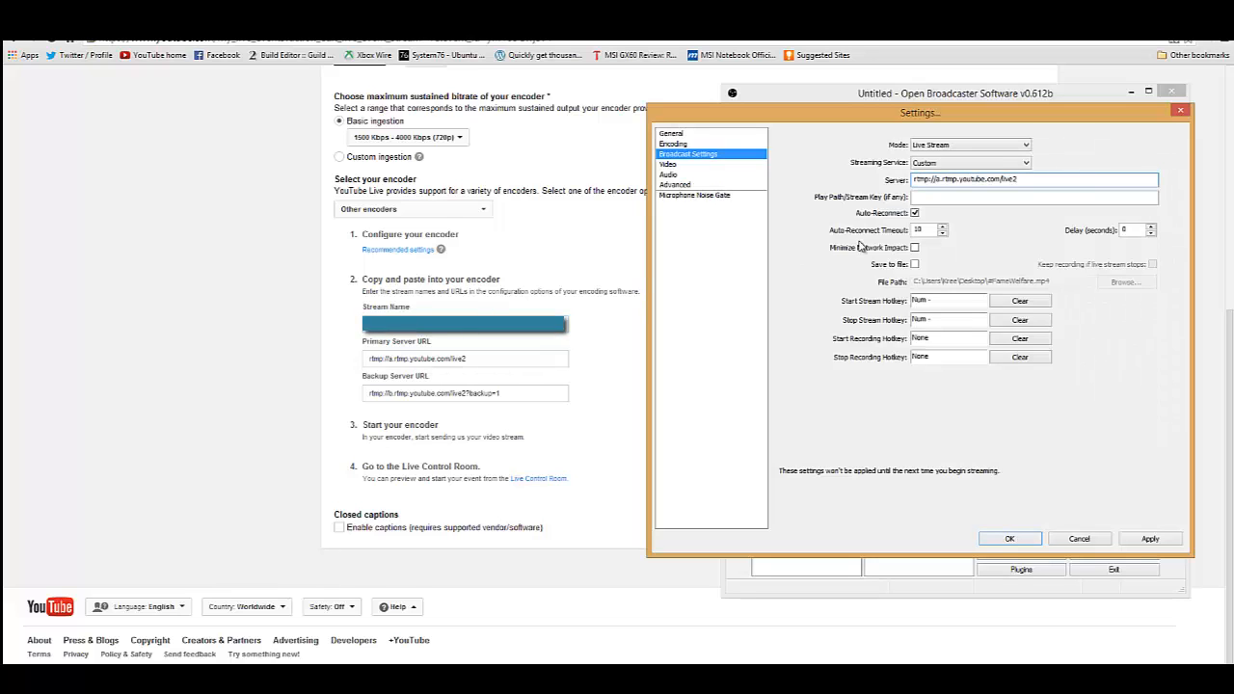
# - Paste the stream name into the Play Path/Stream Key field, then apply and close the broadcast settings
pyautogui.click(930, 198)
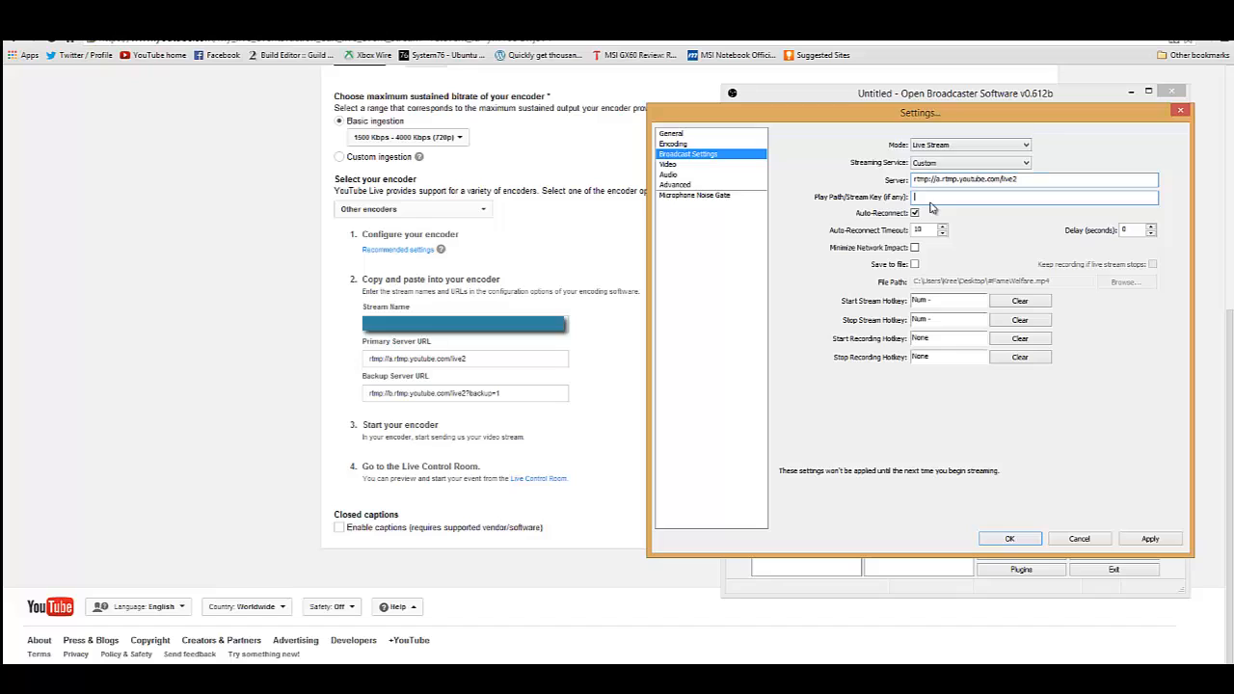
pyautogui.hotkey('ctrl', 'v')
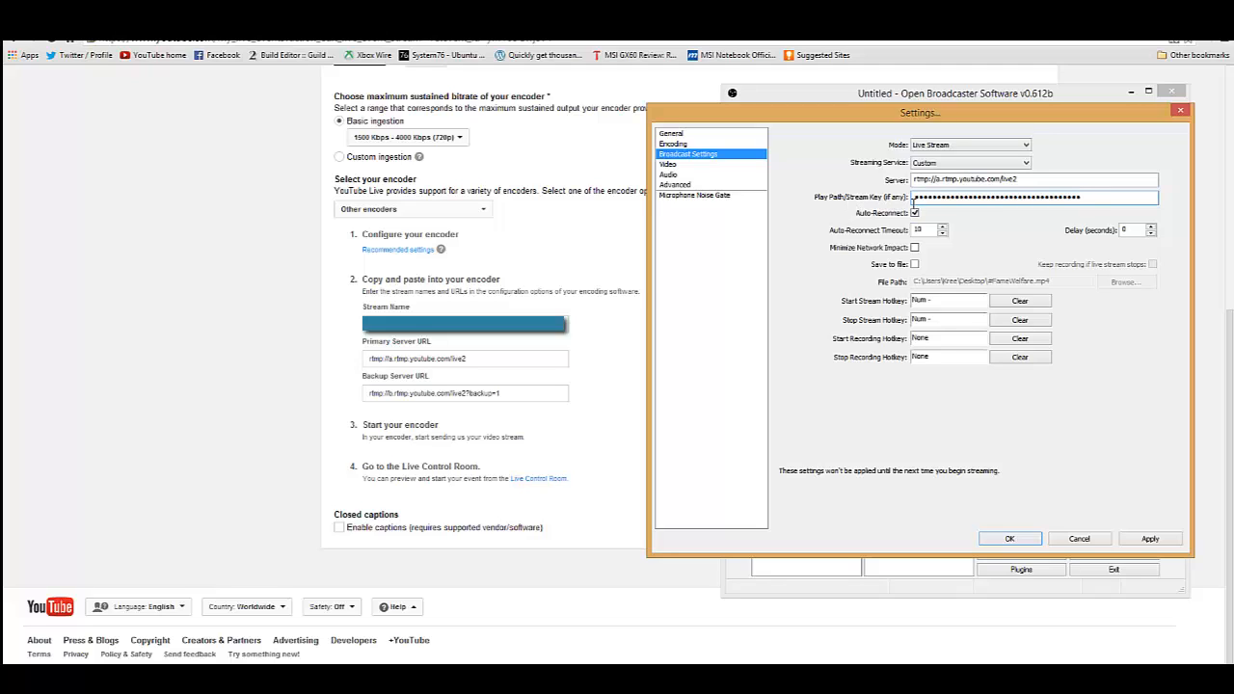
pyautogui.click(1152, 539)
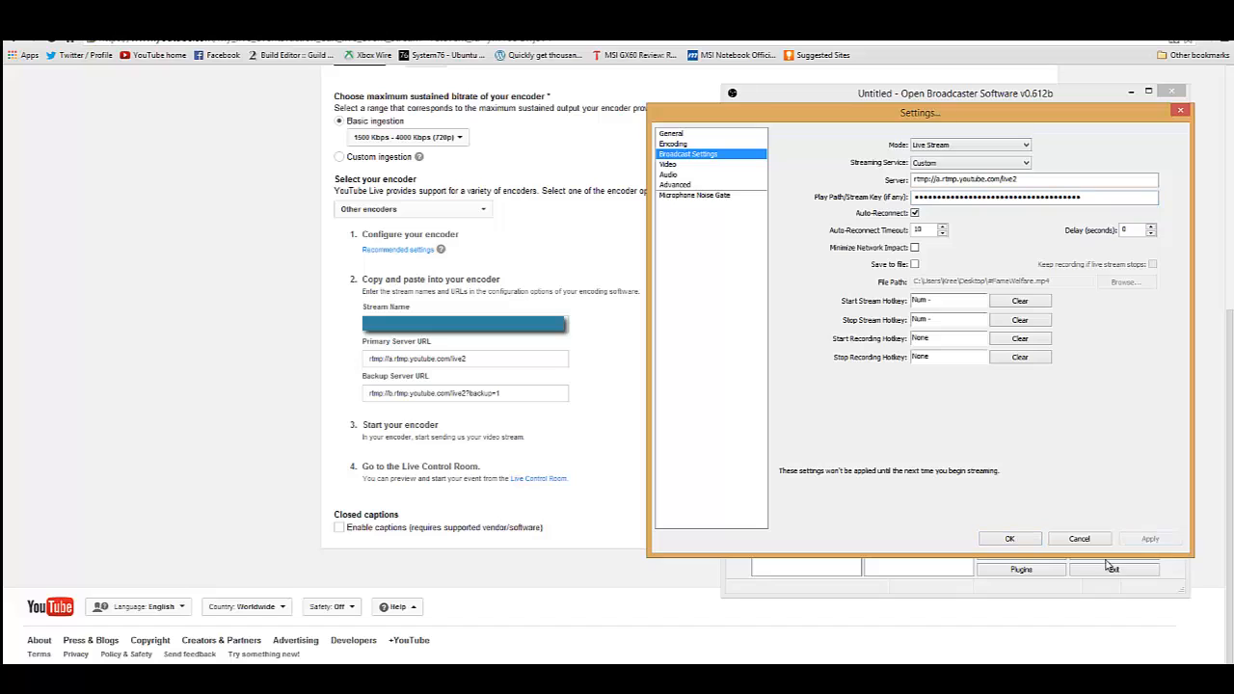
pyautogui.click(1011, 540)
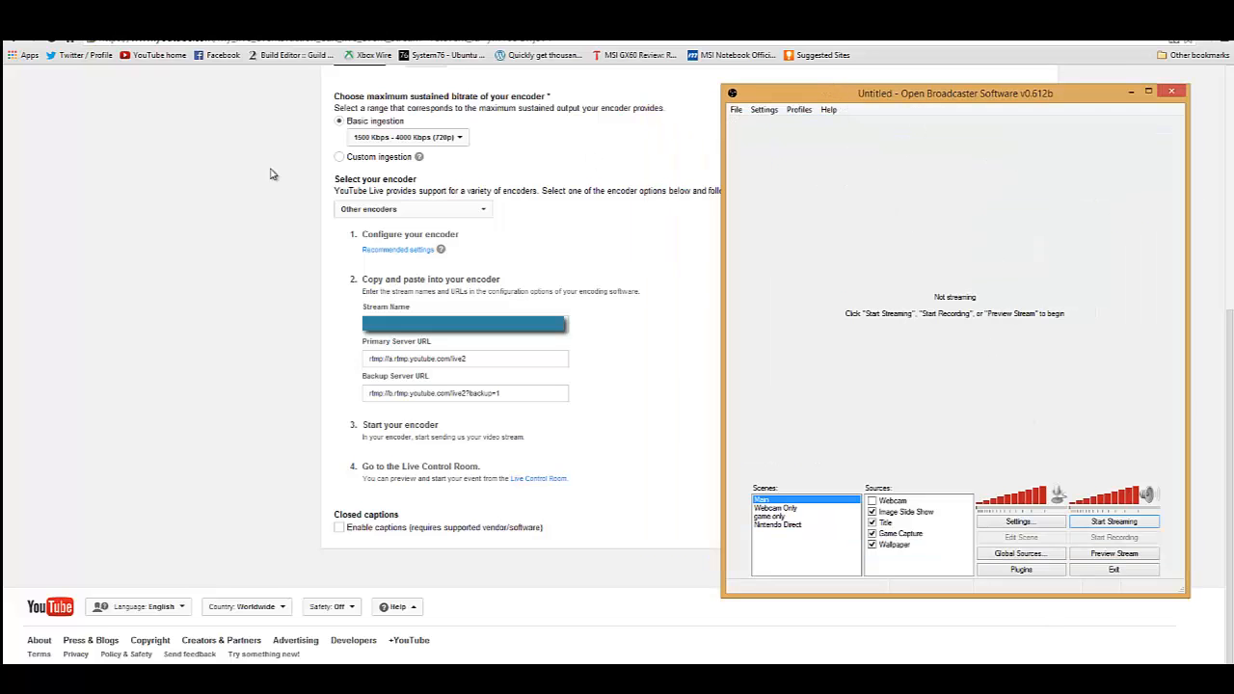
# - Save the event's ingestion settings on YouTube and open its Live Control Room
pyautogui.click(173, 202)
pyautogui.scroll(5, 173, 203)
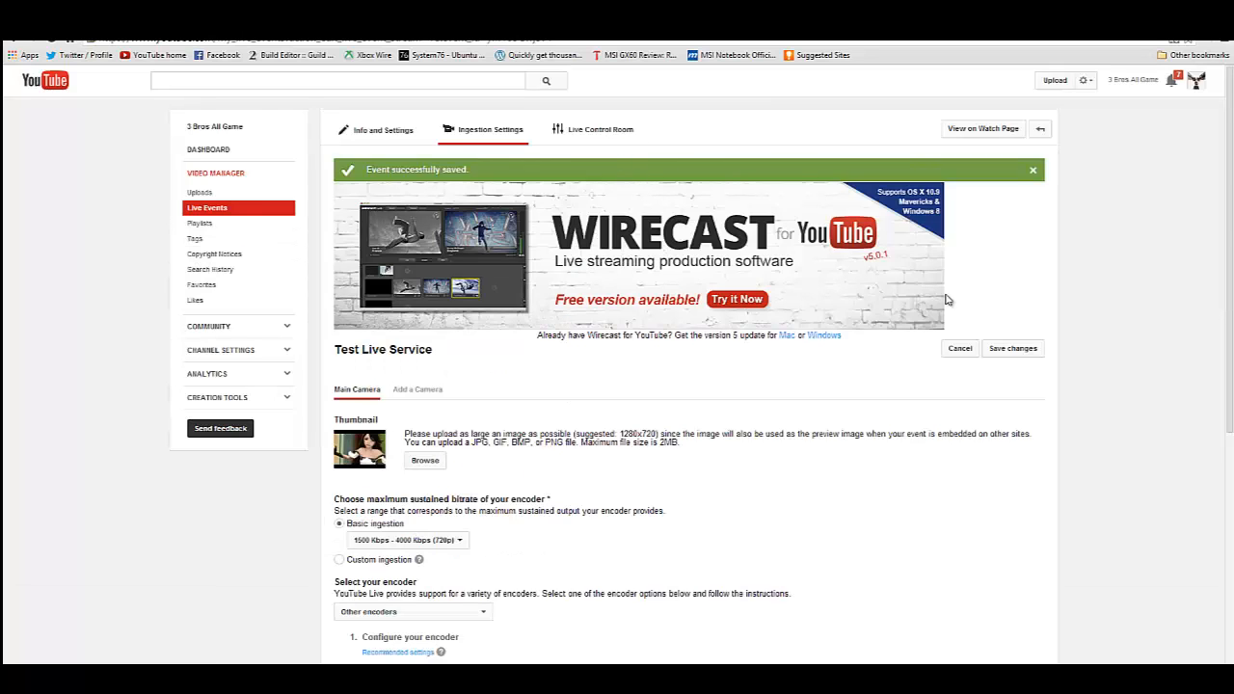
pyautogui.click(1014, 349)
pyautogui.click(628, 131)
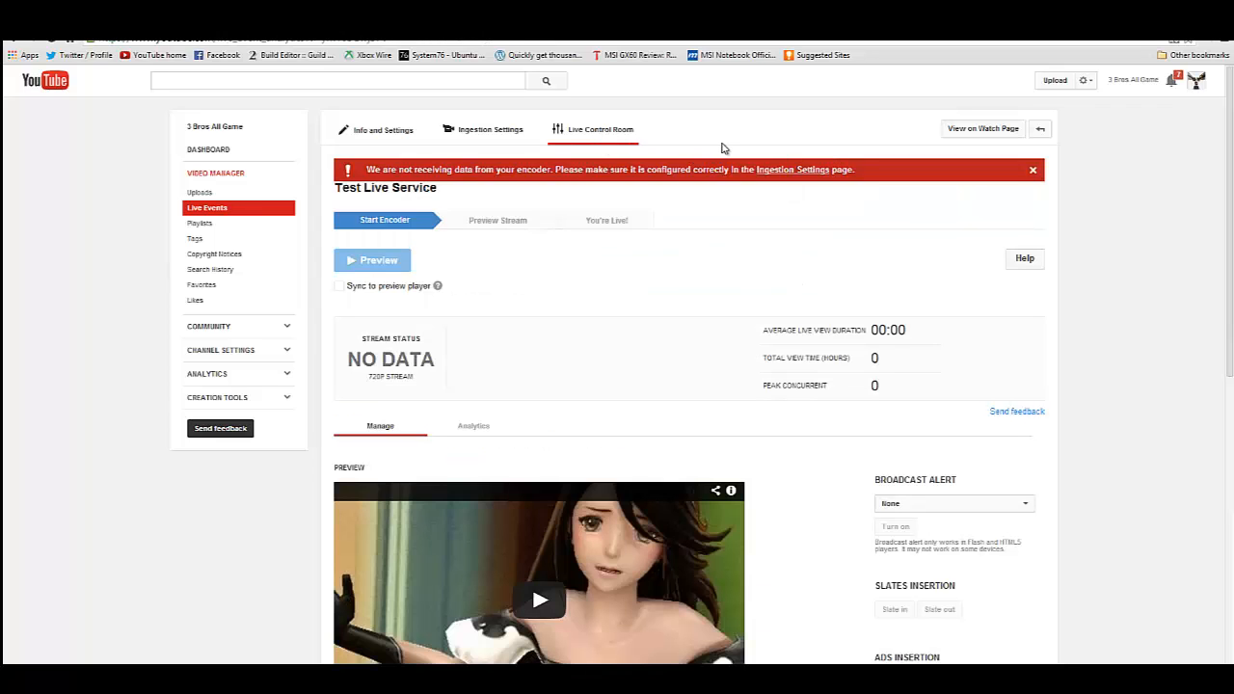
# - Look through the Live Control Room's stream status, preview, broadcast controls, public view and comments area
pyautogui.scroll(-1, 781, 132)
pyautogui.scroll(1, 781, 132)
pyautogui.scroll(-7, 854, 271)
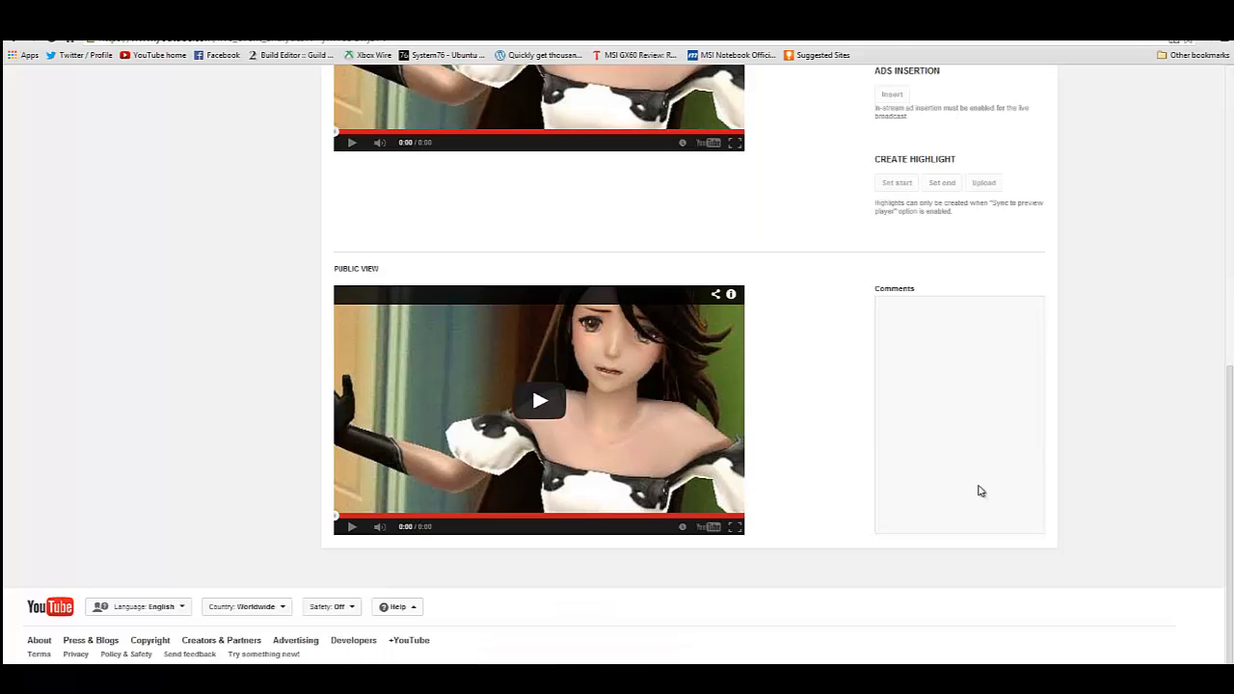
pyautogui.scroll(-2, 973, 496)
pyautogui.scroll(8, 977, 465)
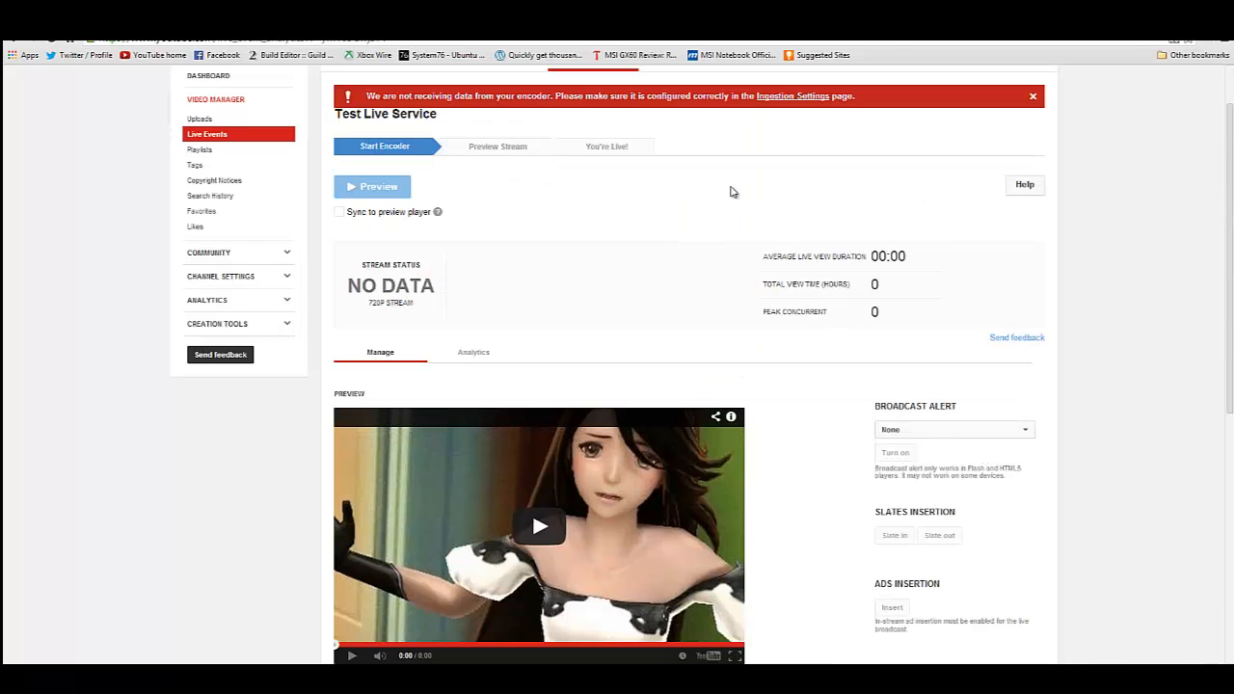
pyautogui.scroll(-7, 951, 391)
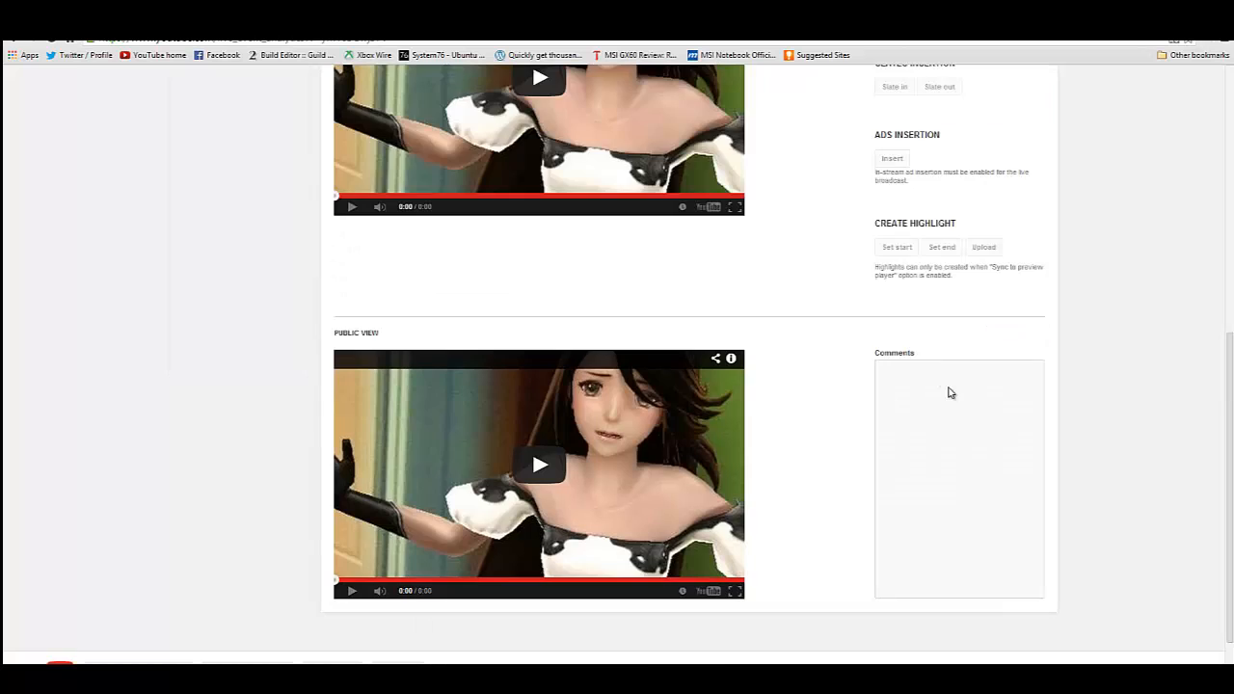
pyautogui.scroll(6, 959, 366)
pyautogui.scroll(3, 912, 363)
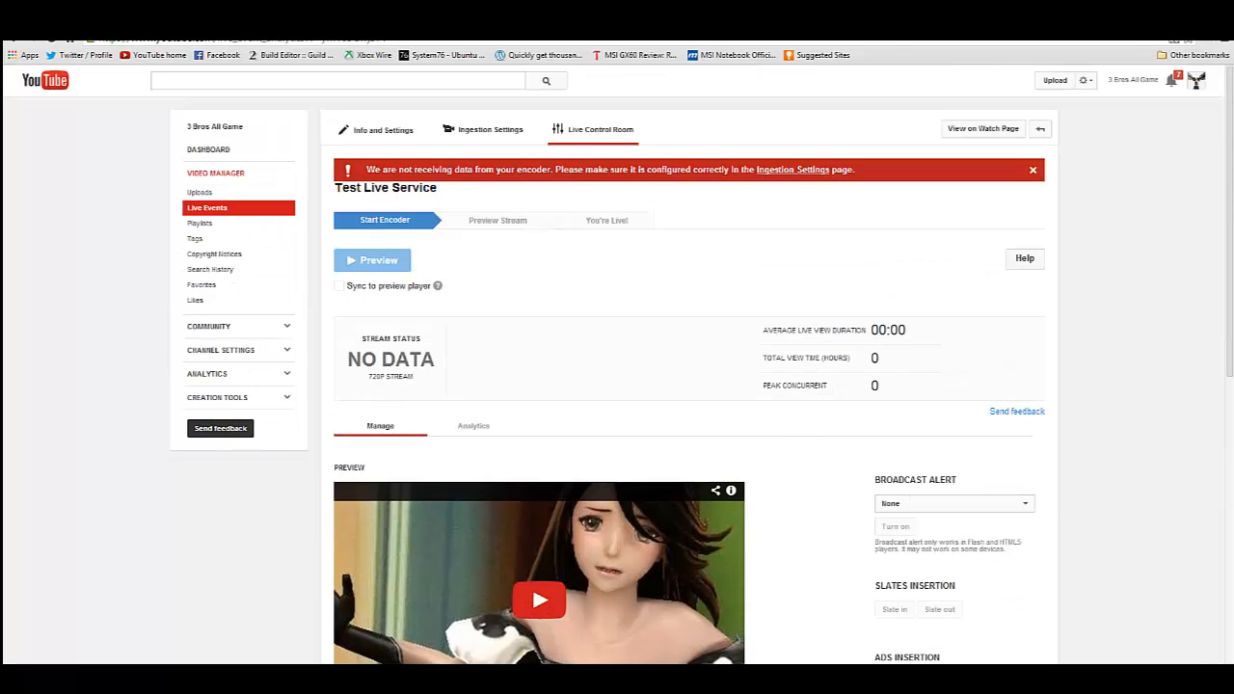
# - Switch to Open Broadcaster Software and select the game only scene
pyautogui.moveTo(214, 680)
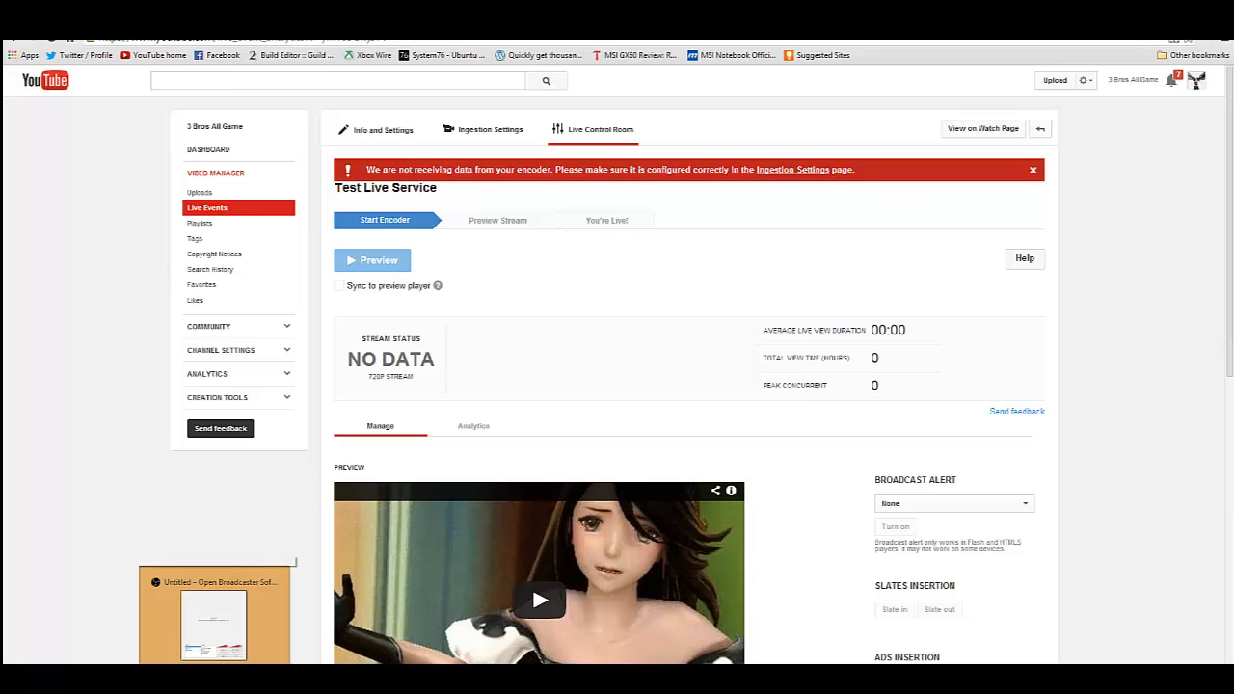
pyautogui.click(214, 617)
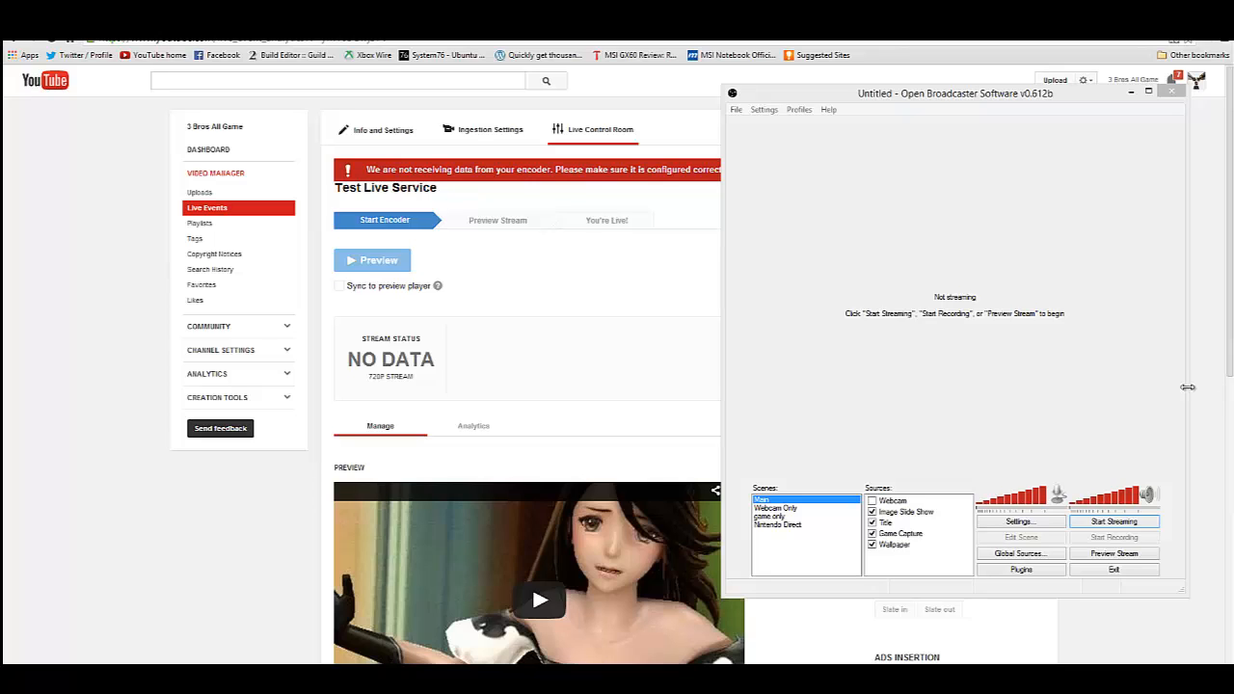
pyautogui.click(993, 280)
pyautogui.click(1012, 279)
pyautogui.click(942, 262)
pyautogui.click(771, 518)
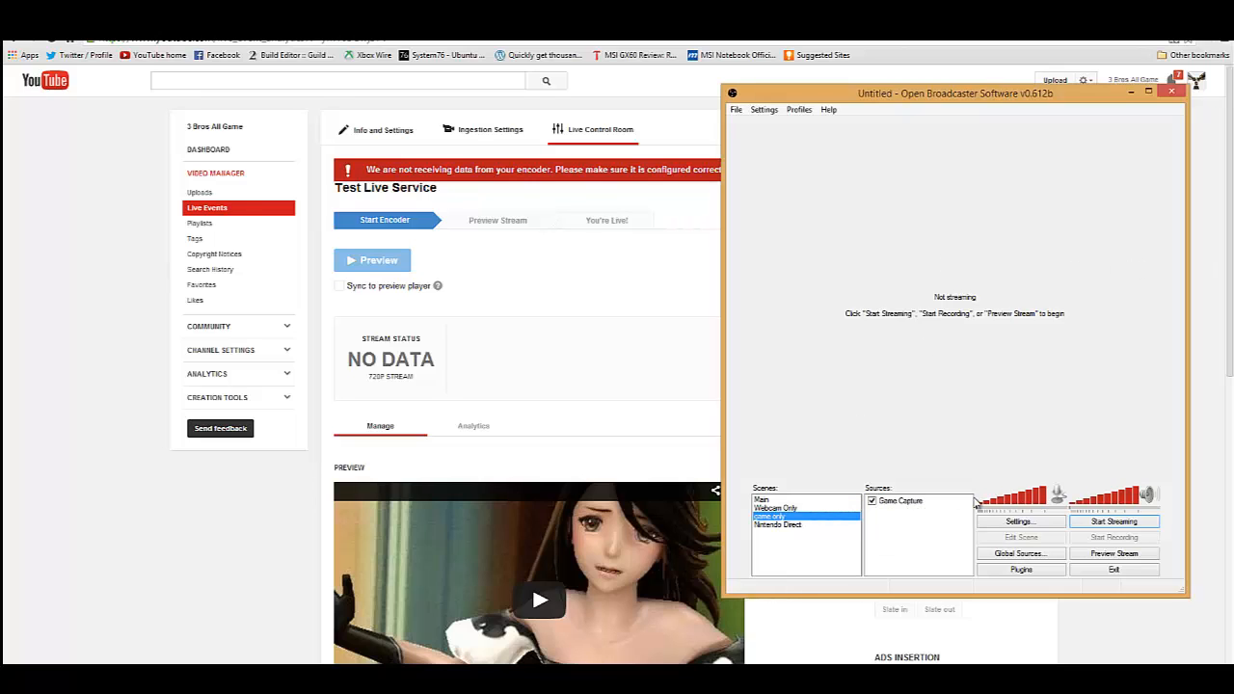
# - Open the Game Capture source's properties and accept Elder Scrolls Online as the captured application
pyautogui.rightClick(913, 506)
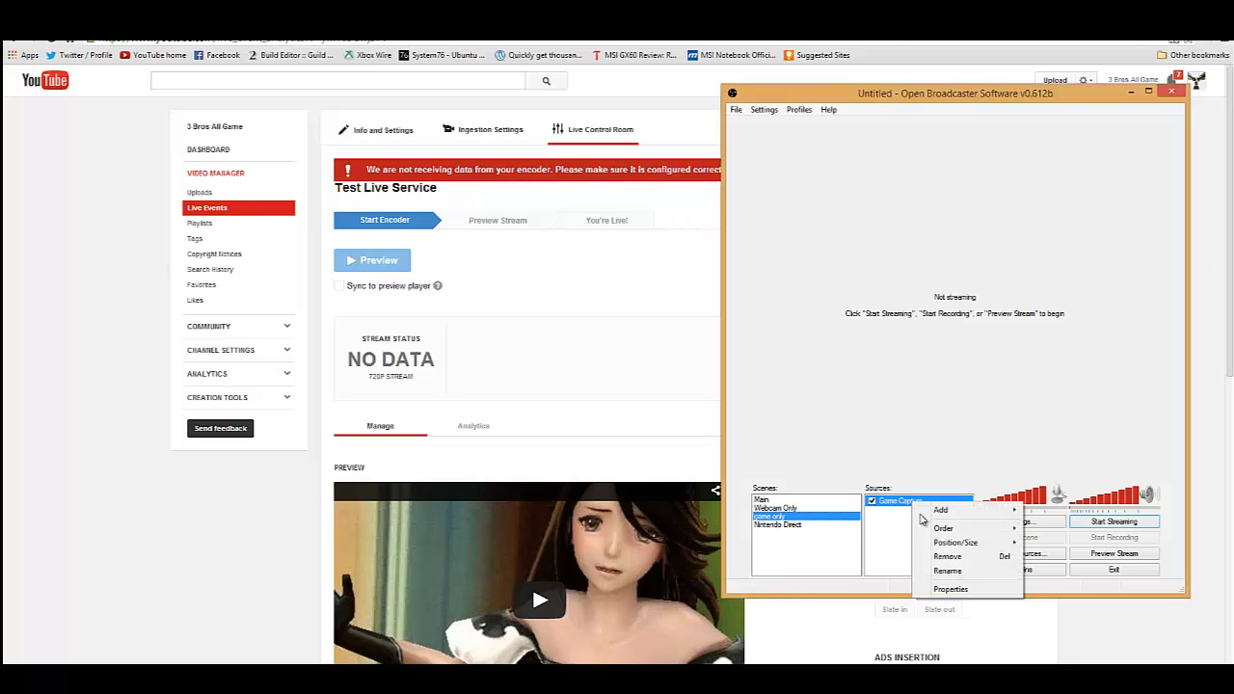
pyautogui.click(950, 587)
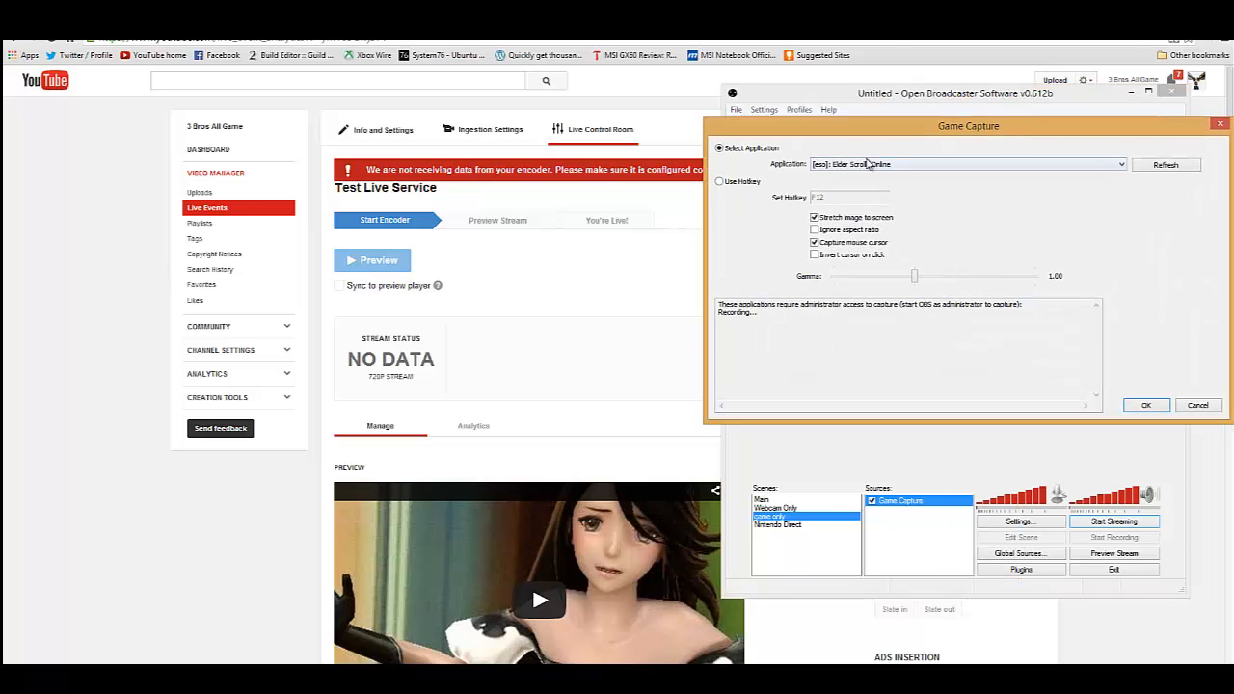
pyautogui.click(1146, 406)
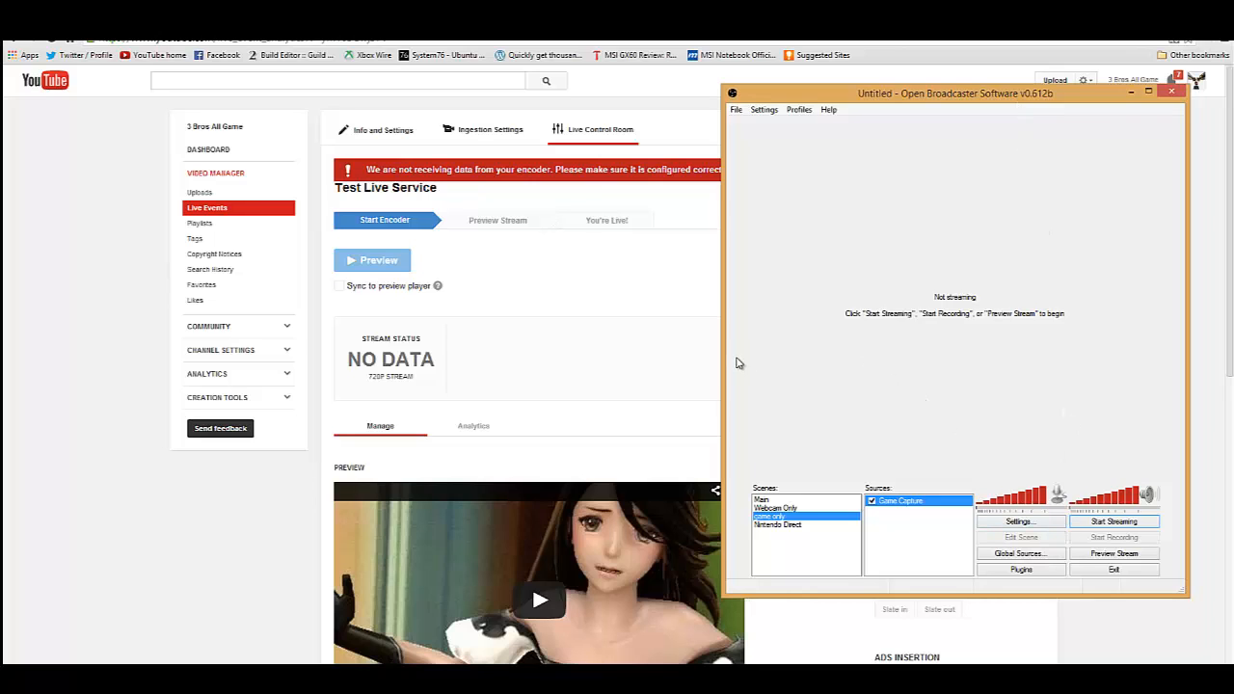
# - Start streaming from Open Broadcaster Software and return to the YouTube Live Control Room to check the stream status
pyautogui.click(1131, 520)
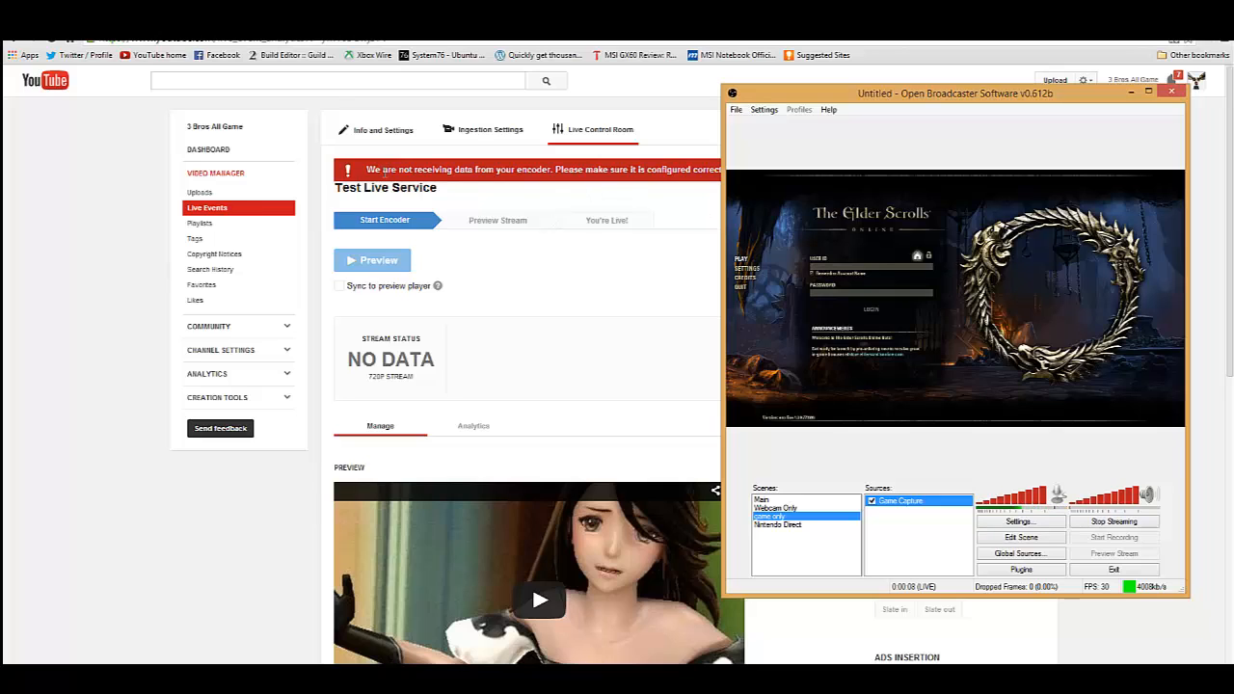
pyautogui.click(702, 272)
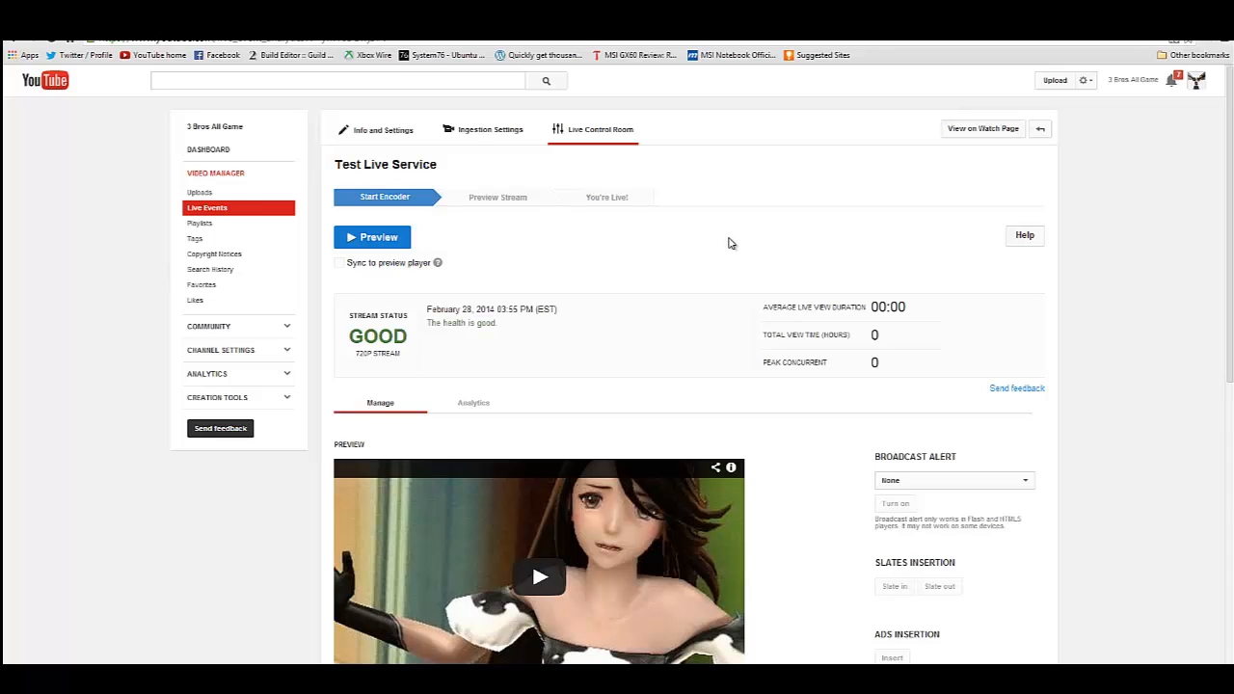
pyautogui.scroll(-3, 1109, 212)
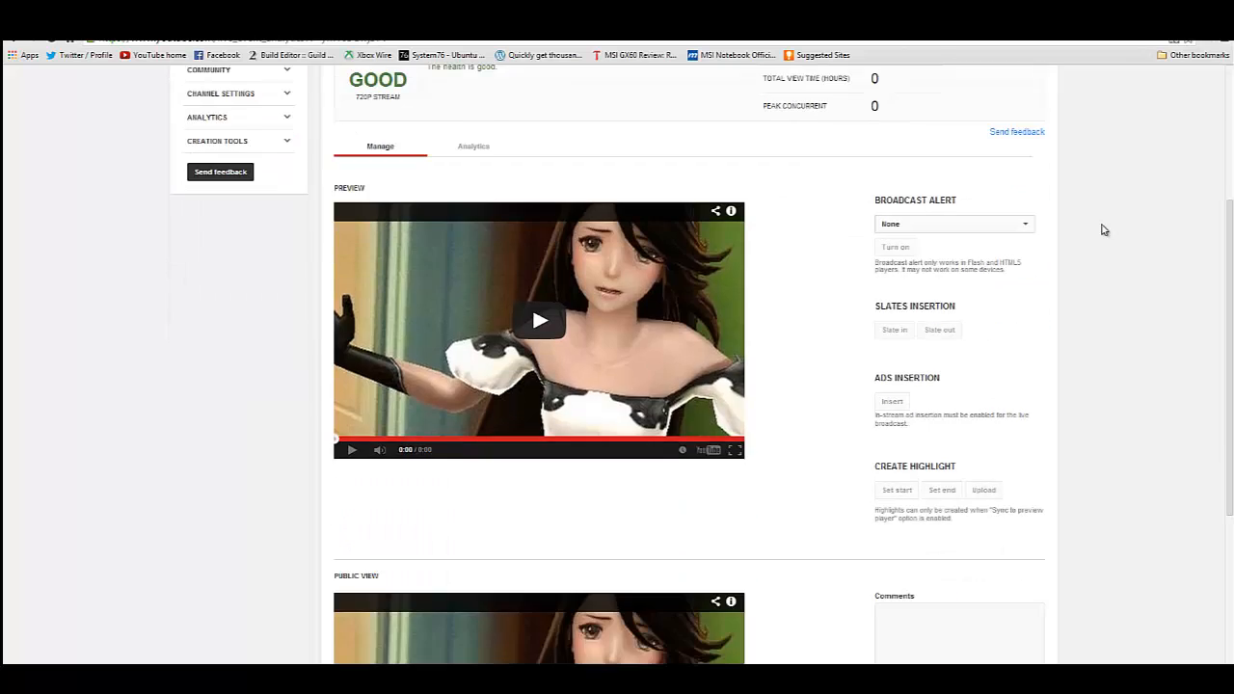
pyautogui.scroll(2, 1104, 229)
pyautogui.scroll(1, 1105, 232)
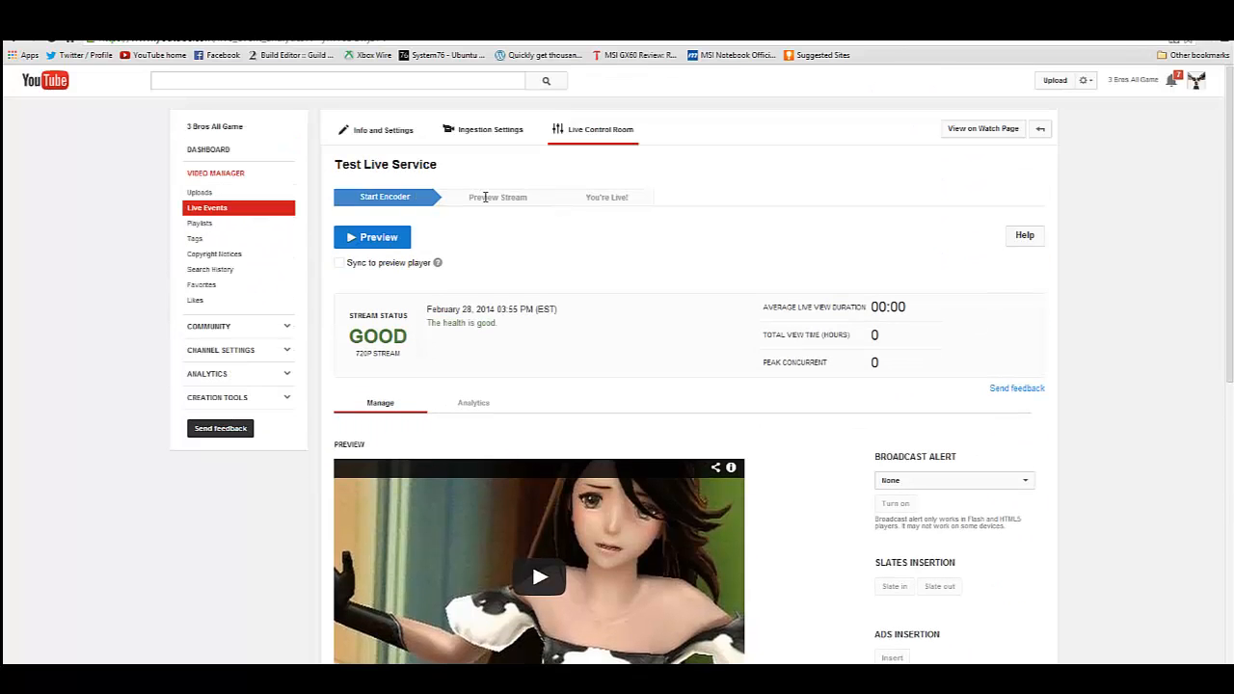
# - Start the live event's stream preview, confirm it, and go to the preview player
pyautogui.click(384, 240)
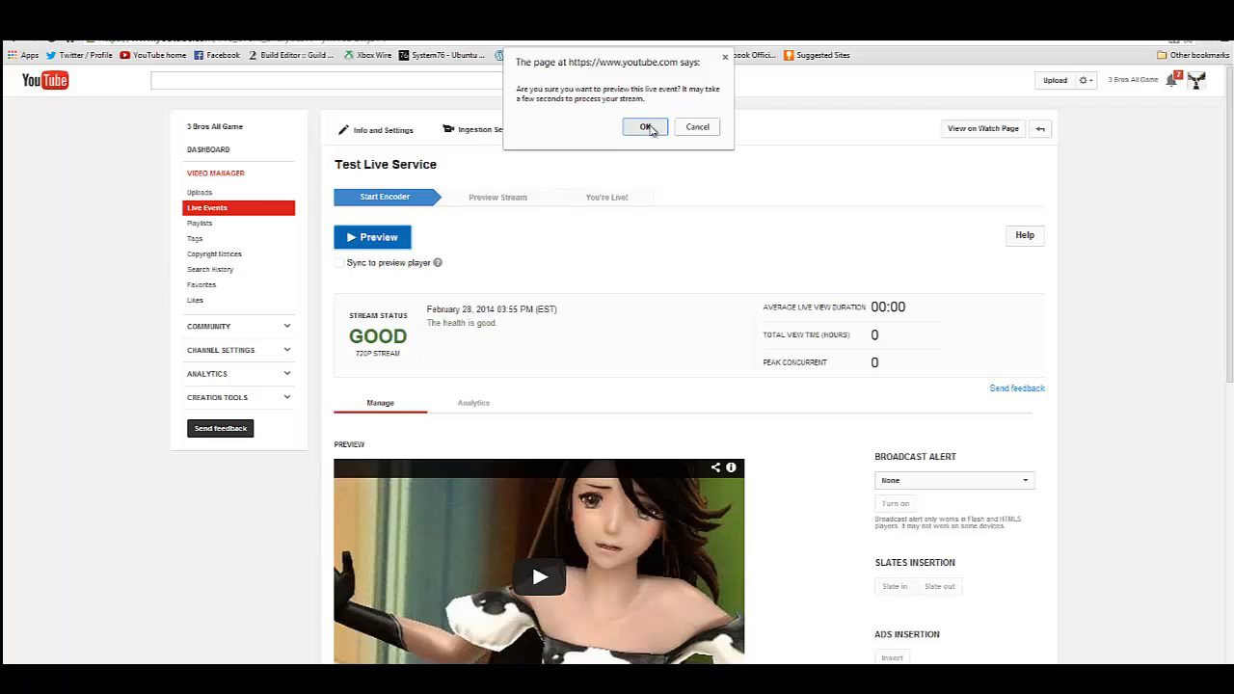
pyautogui.click(646, 127)
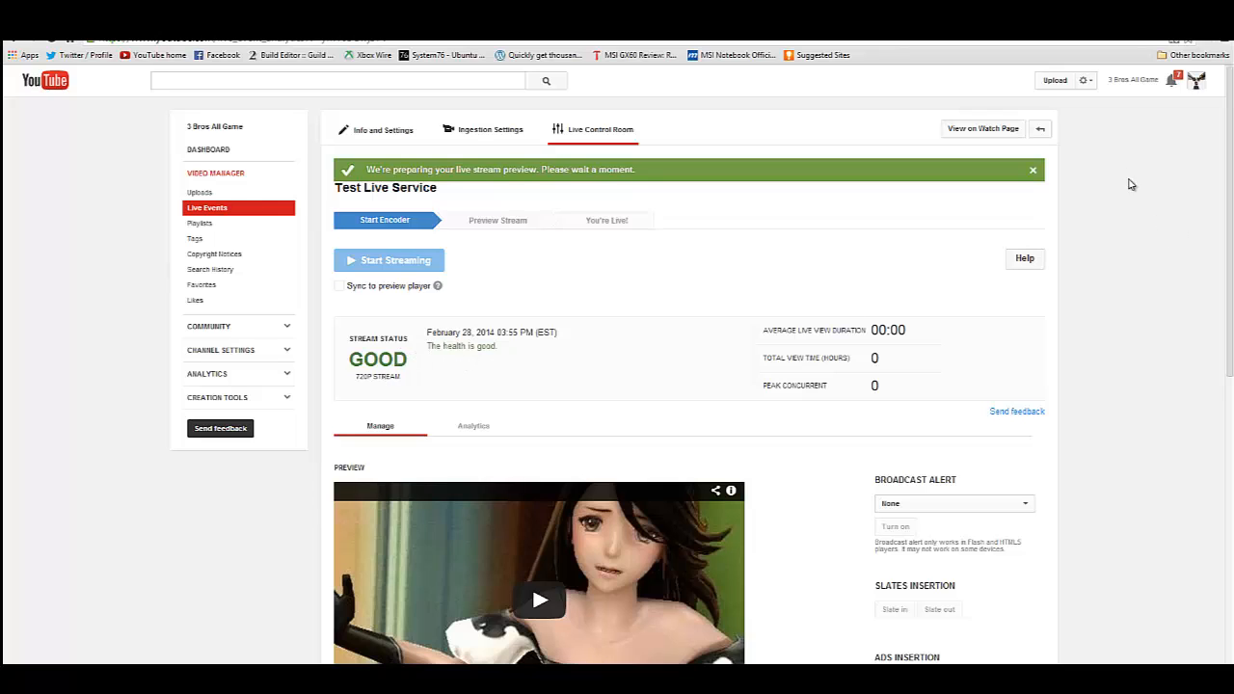
pyautogui.scroll(-3, 1161, 214)
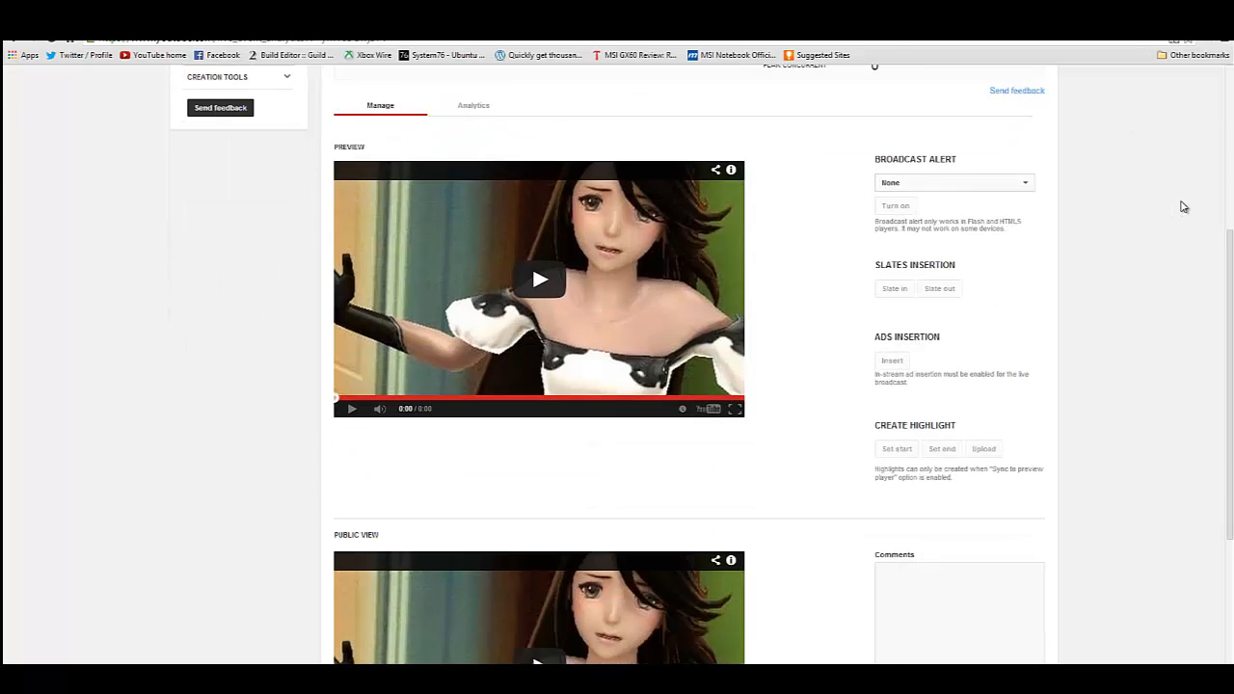
# - Review the live event's stream status and its average live view duration, total view time and peak concurrent statistics
pyautogui.scroll(3, 1219, 214)
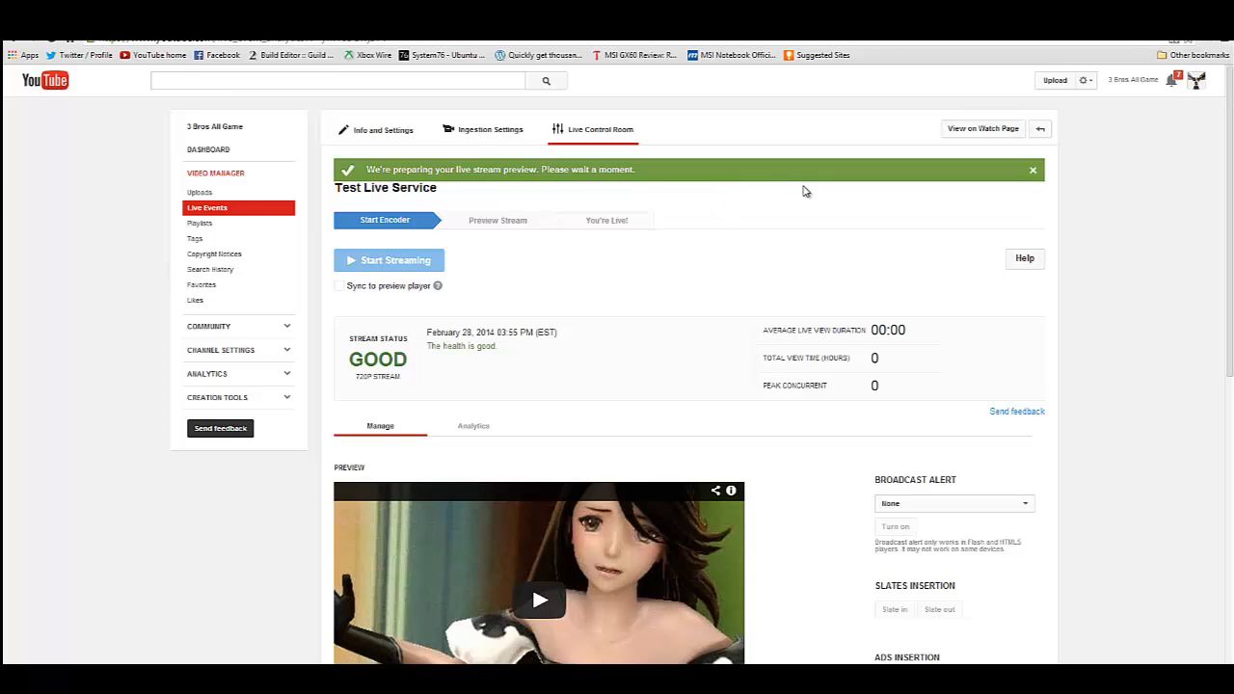
pyautogui.scroll(-2, 806, 191)
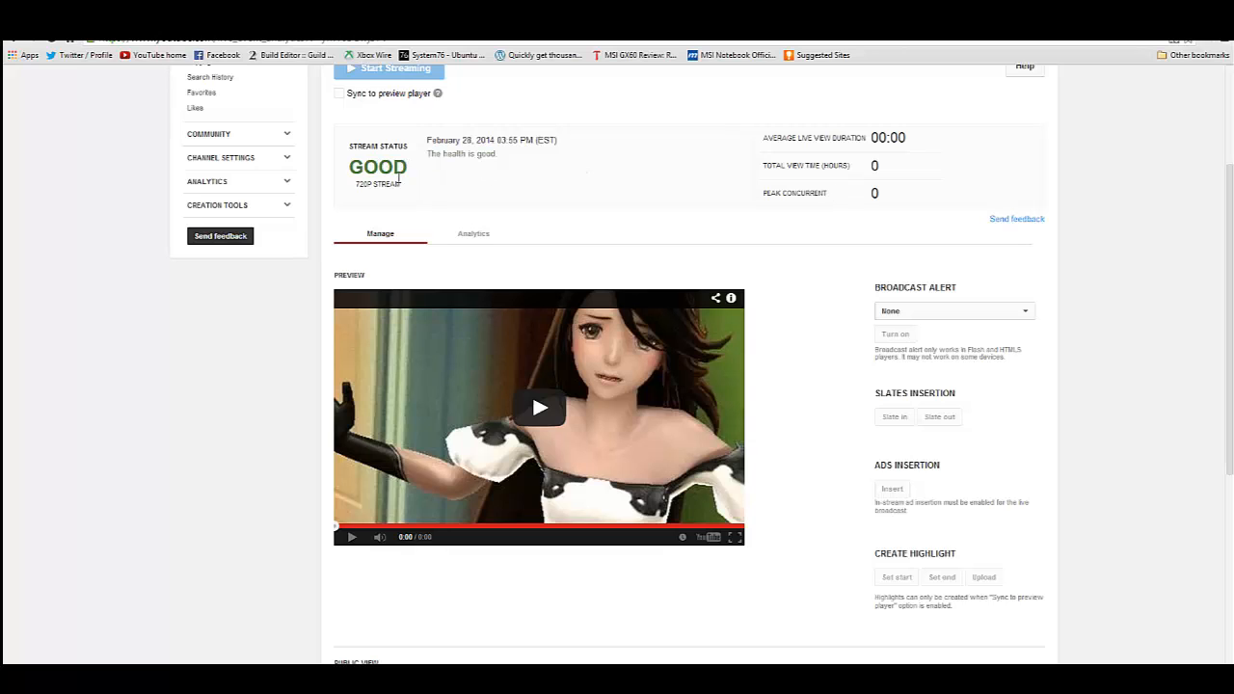
pyautogui.scroll(-1, 827, 137)
pyautogui.moveTo(790, 114)
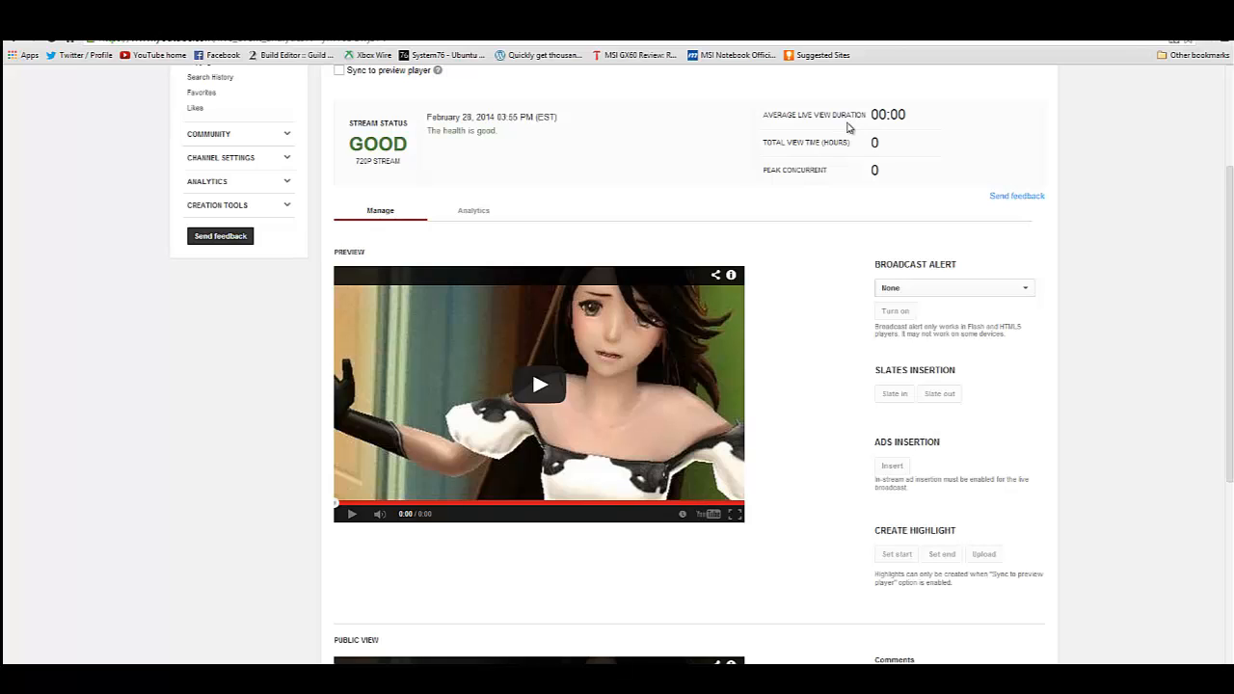
pyautogui.moveTo(802, 145)
pyautogui.moveTo(821, 169)
# - Examine the broadcast alert, slates insertion, ads insertion and highlight controls, along with the public view player and comments area
pyautogui.scroll(-2, 819, 174)
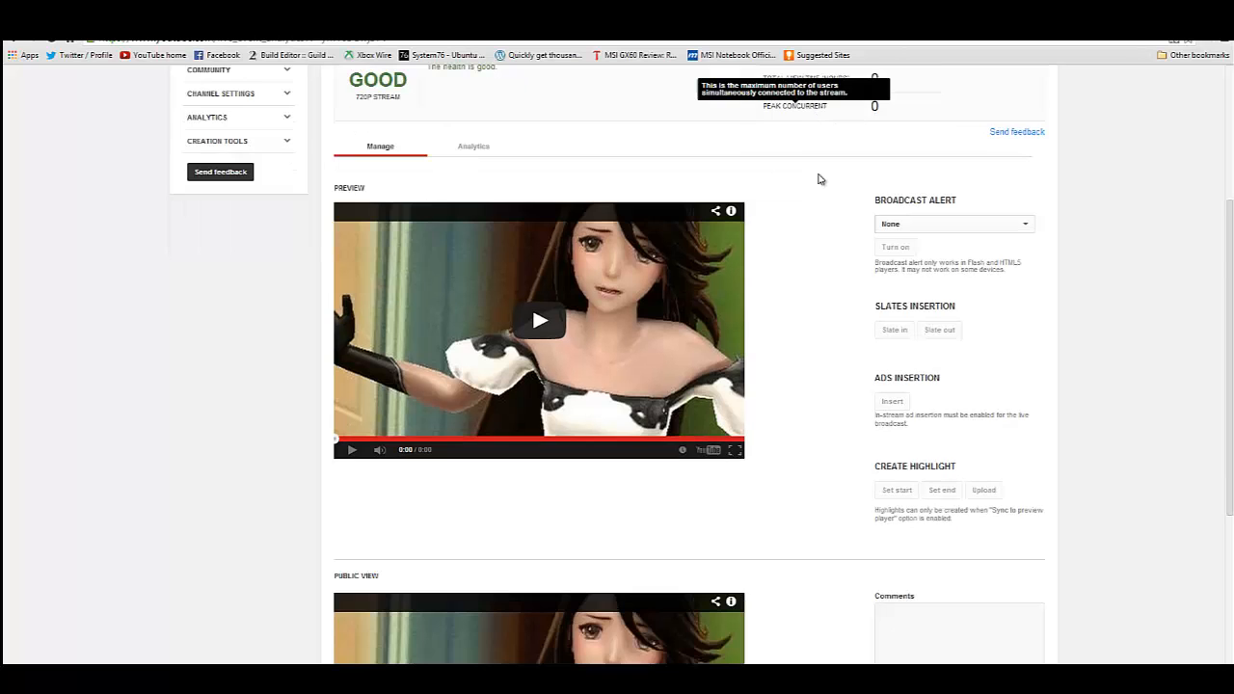
pyautogui.scroll(-2, 835, 169)
pyautogui.scroll(1, 846, 160)
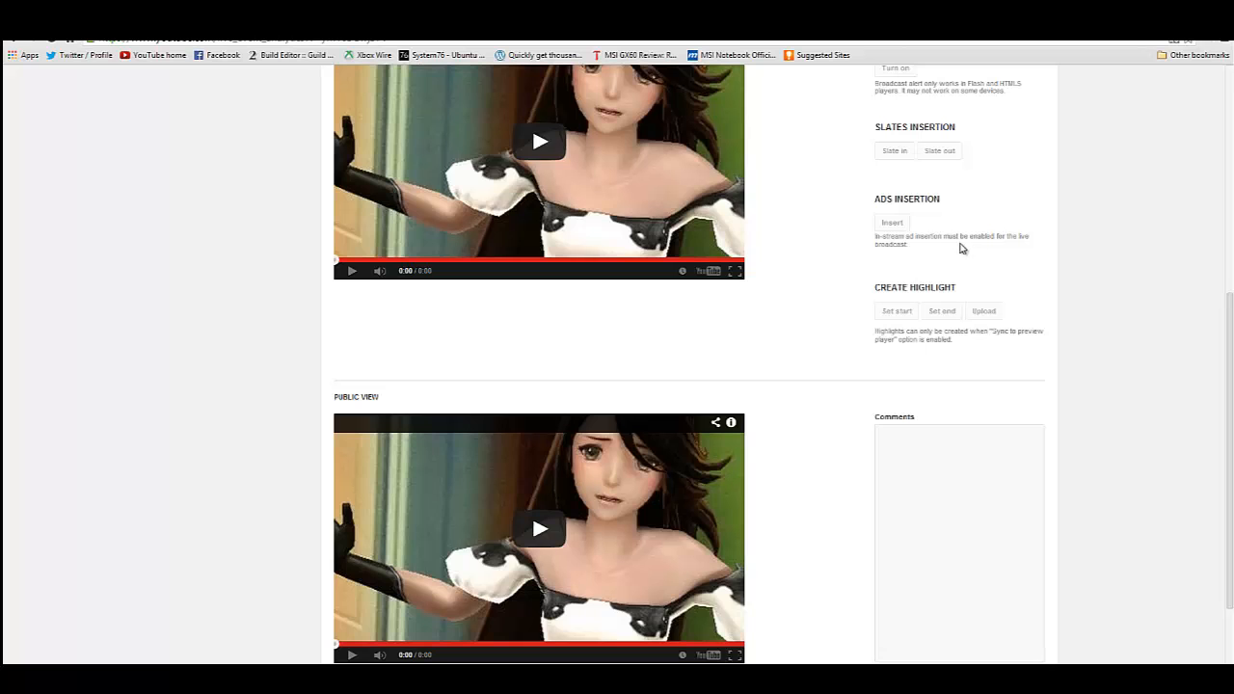
pyautogui.scroll(3, 945, 238)
pyautogui.scroll(-3, 943, 237)
pyautogui.scroll(1, 940, 246)
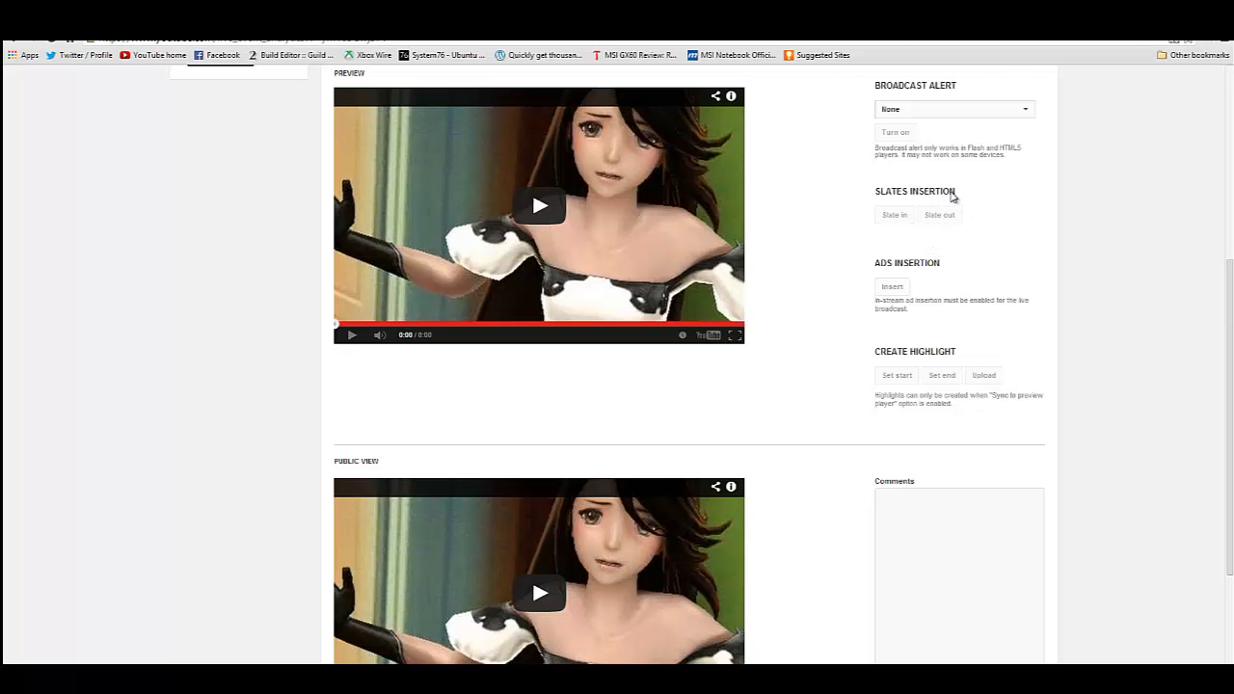
pyautogui.scroll(-2, 1035, 286)
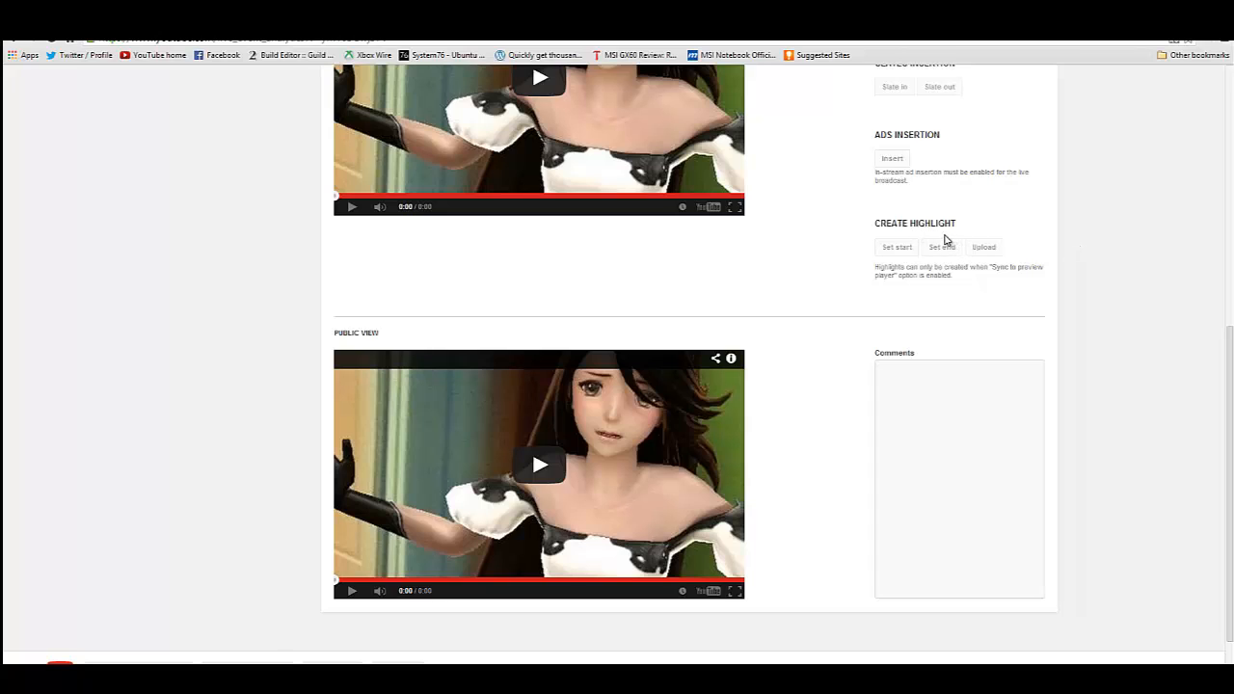
pyautogui.scroll(3, 933, 241)
pyautogui.scroll(-2, 936, 264)
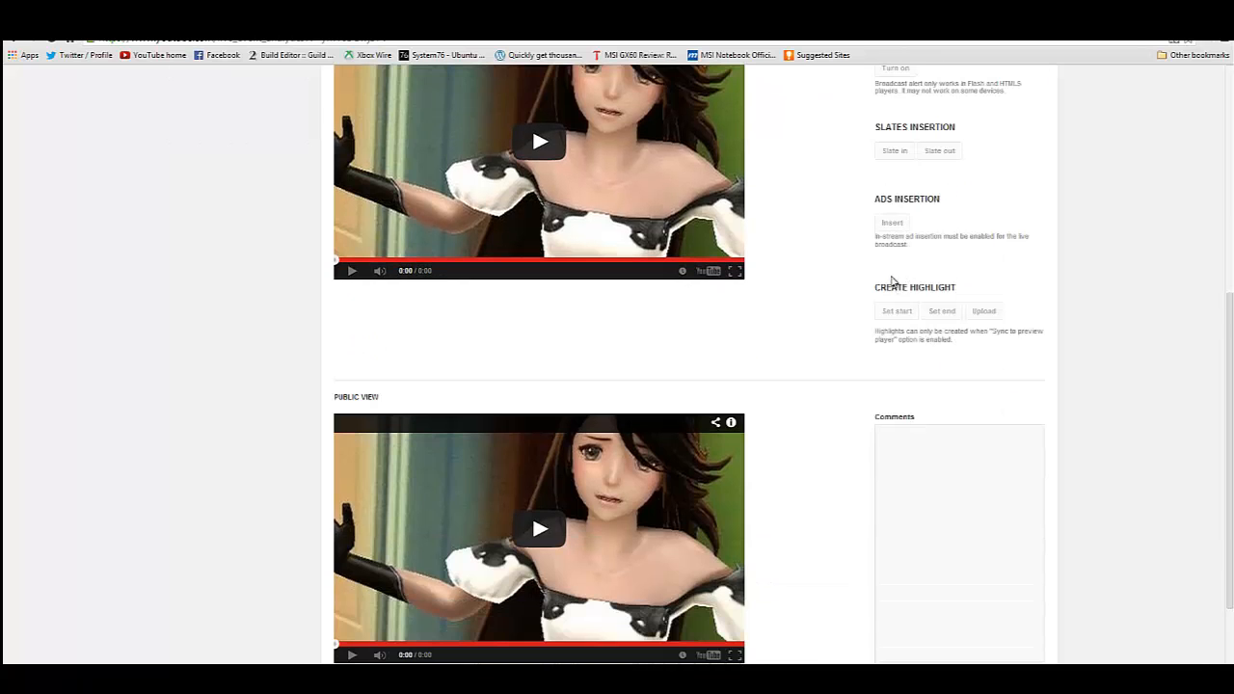
pyautogui.scroll(-1, 925, 241)
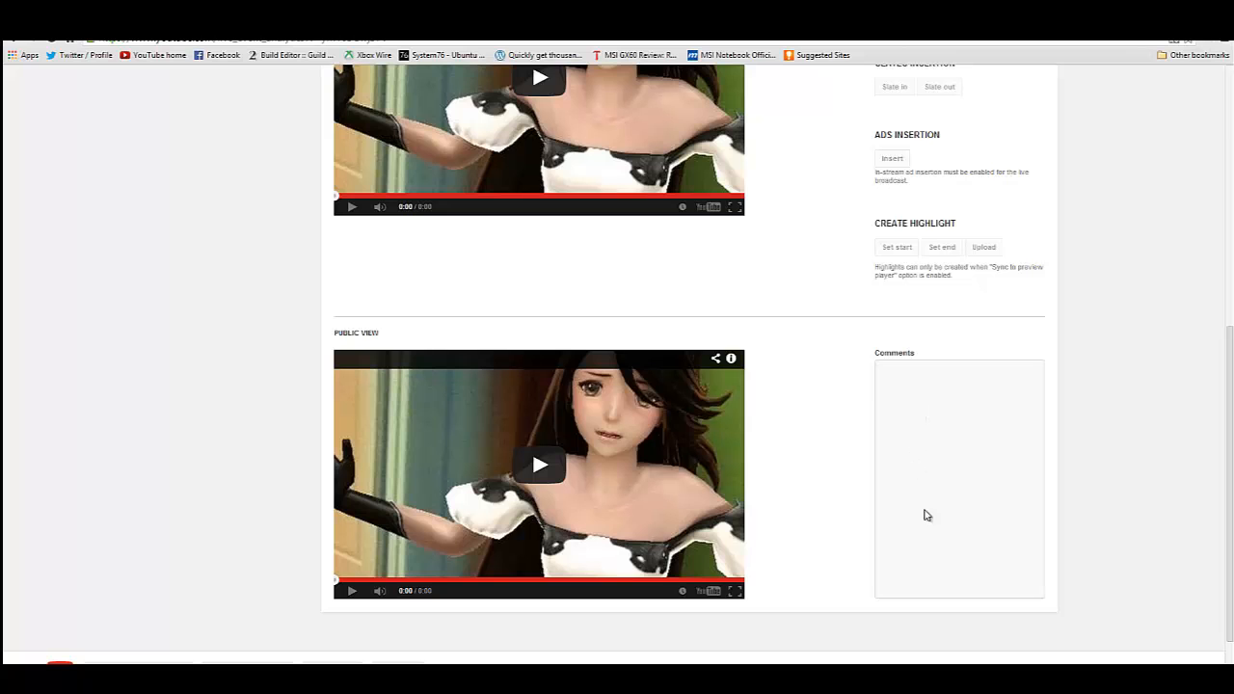
pyautogui.scroll(-1, 933, 422)
pyautogui.scroll(4, 930, 415)
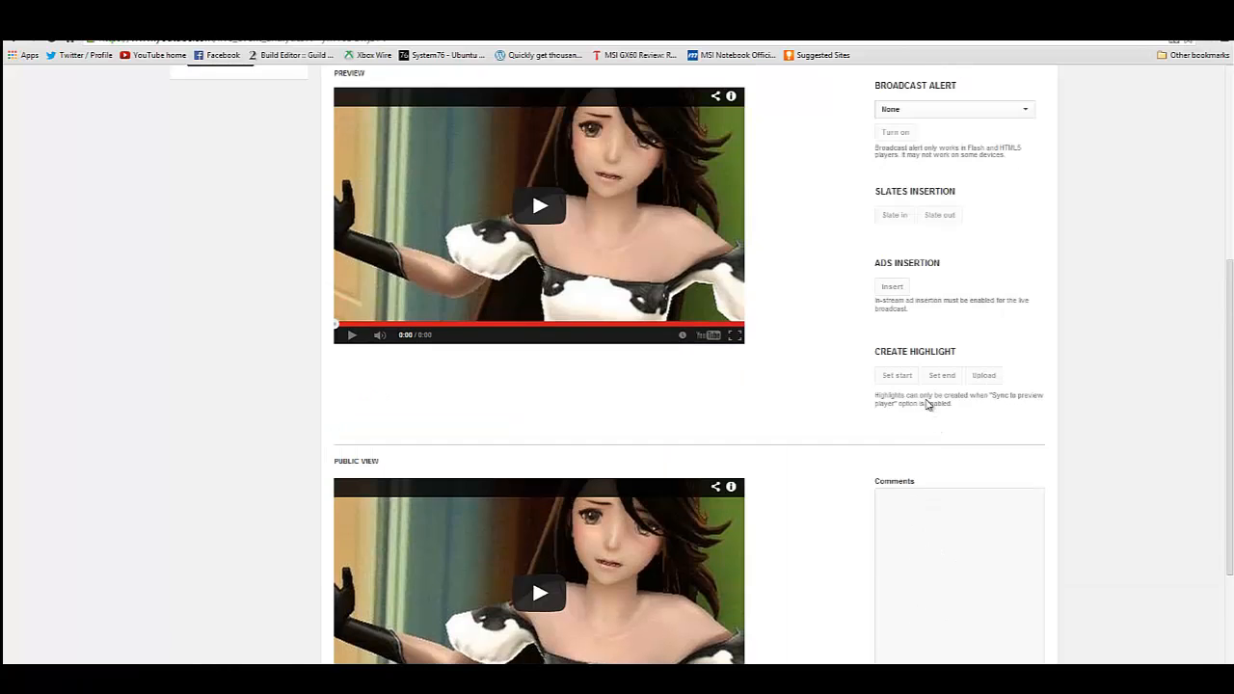
pyautogui.scroll(-4, 940, 385)
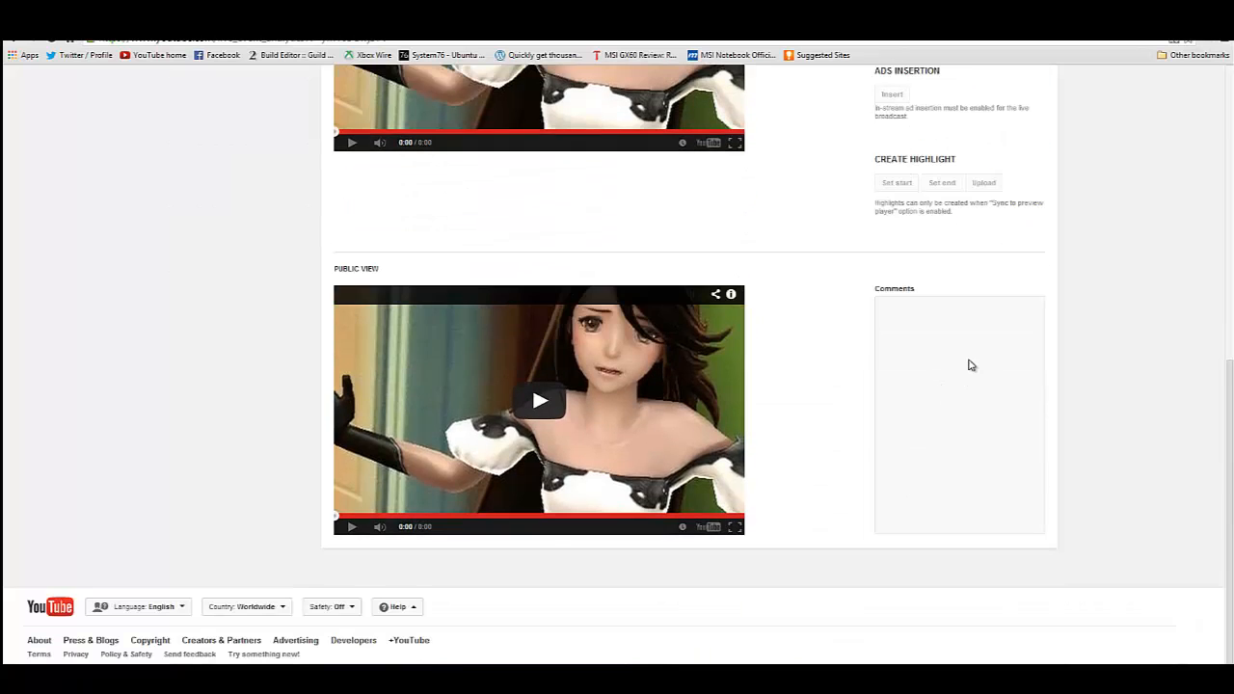
# - Check the live event's viewer statistics in Analytics and return to the Manage view with the preview and public players
pyautogui.scroll(5, 967, 369)
pyautogui.scroll(1, 967, 369)
pyautogui.click(507, 407)
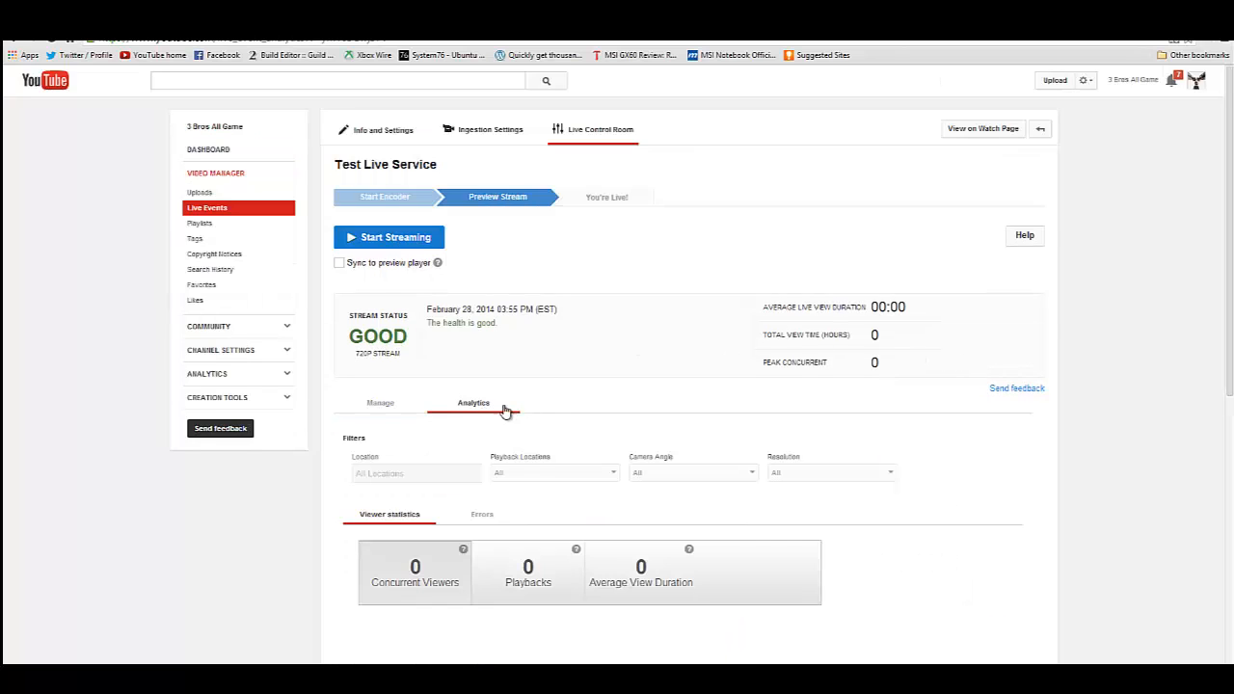
pyautogui.scroll(-3, 644, 376)
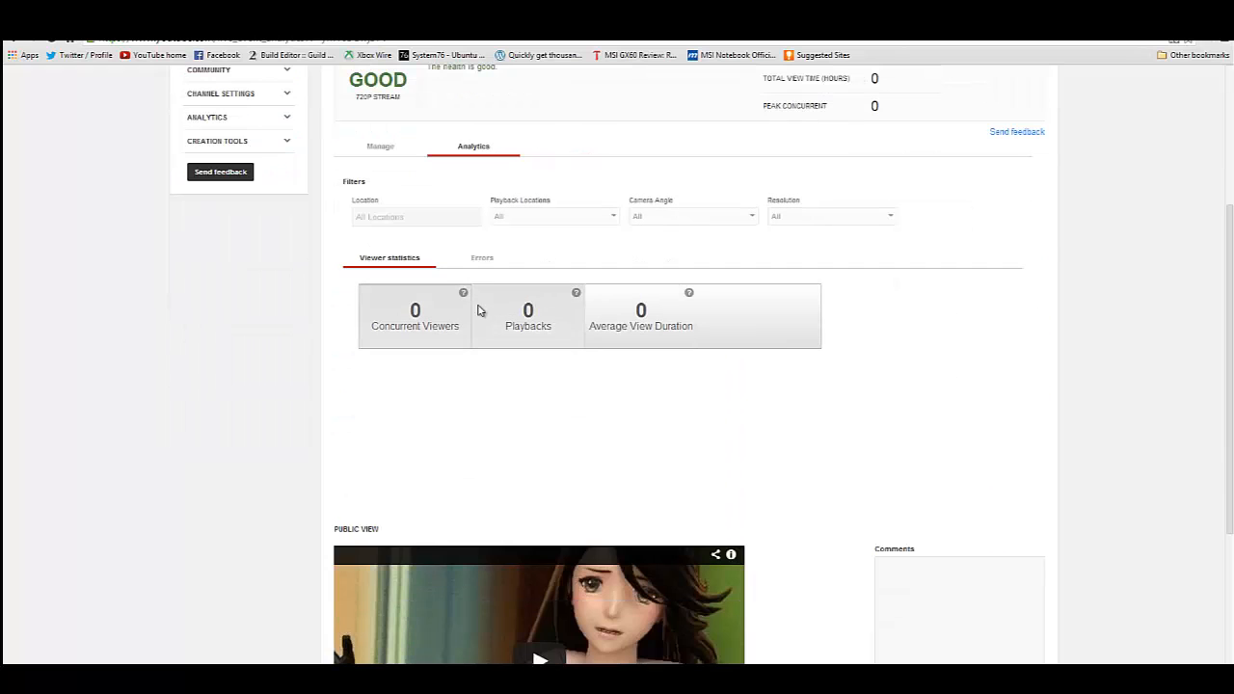
pyautogui.scroll(3, 469, 192)
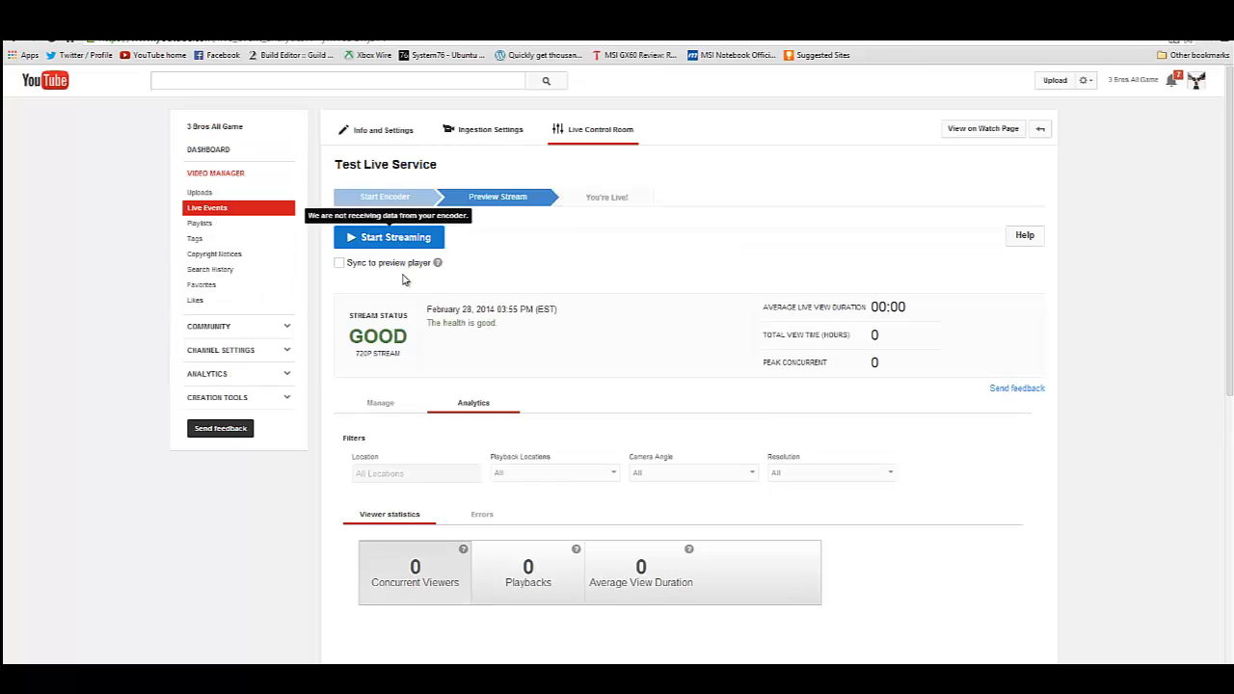
pyautogui.click(379, 405)
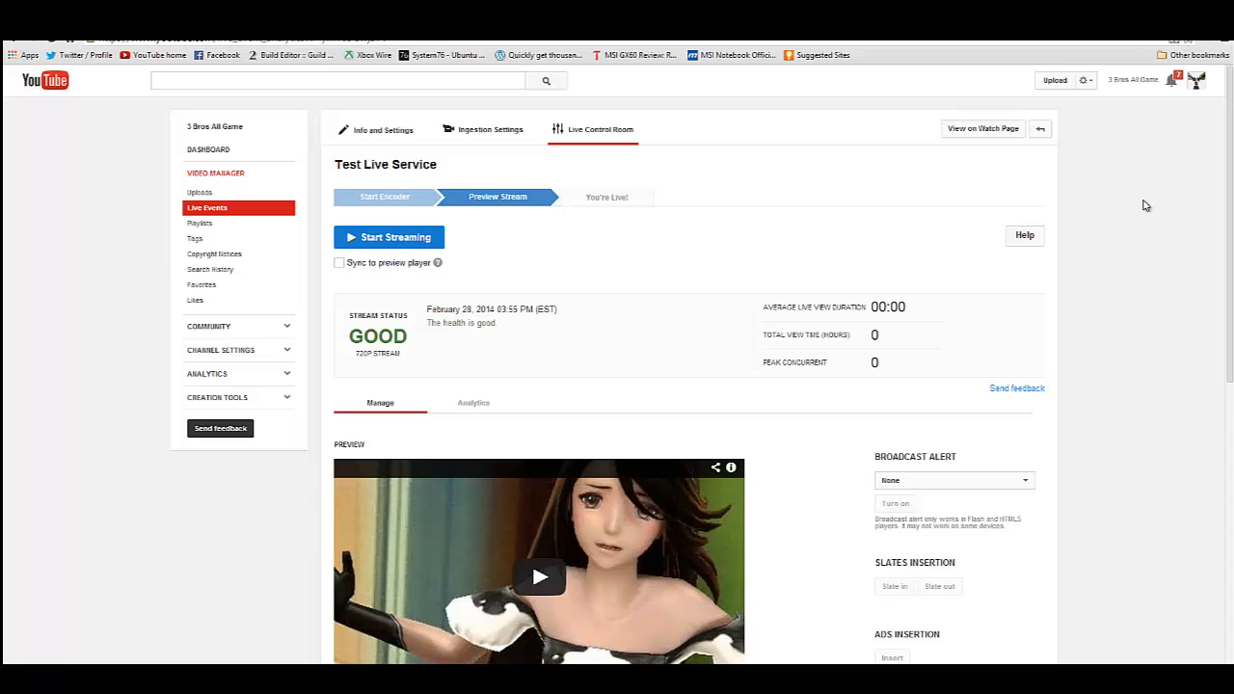
pyautogui.scroll(-6, 1164, 174)
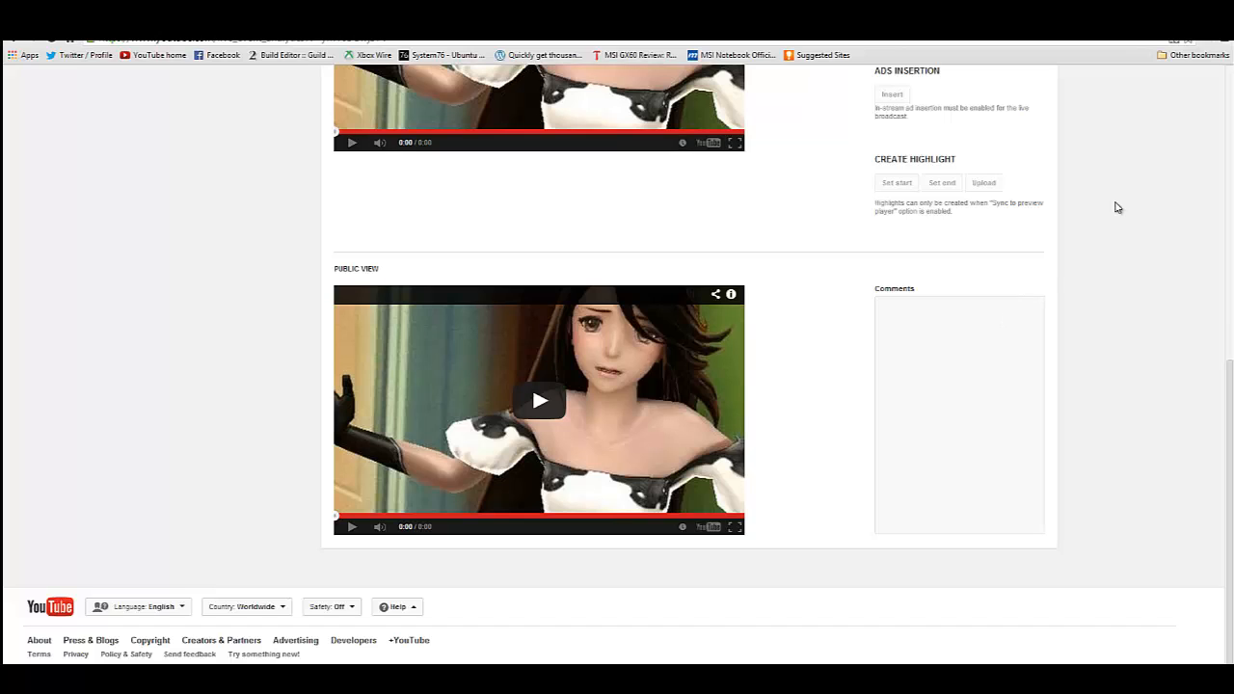
pyautogui.scroll(10, 1115, 219)
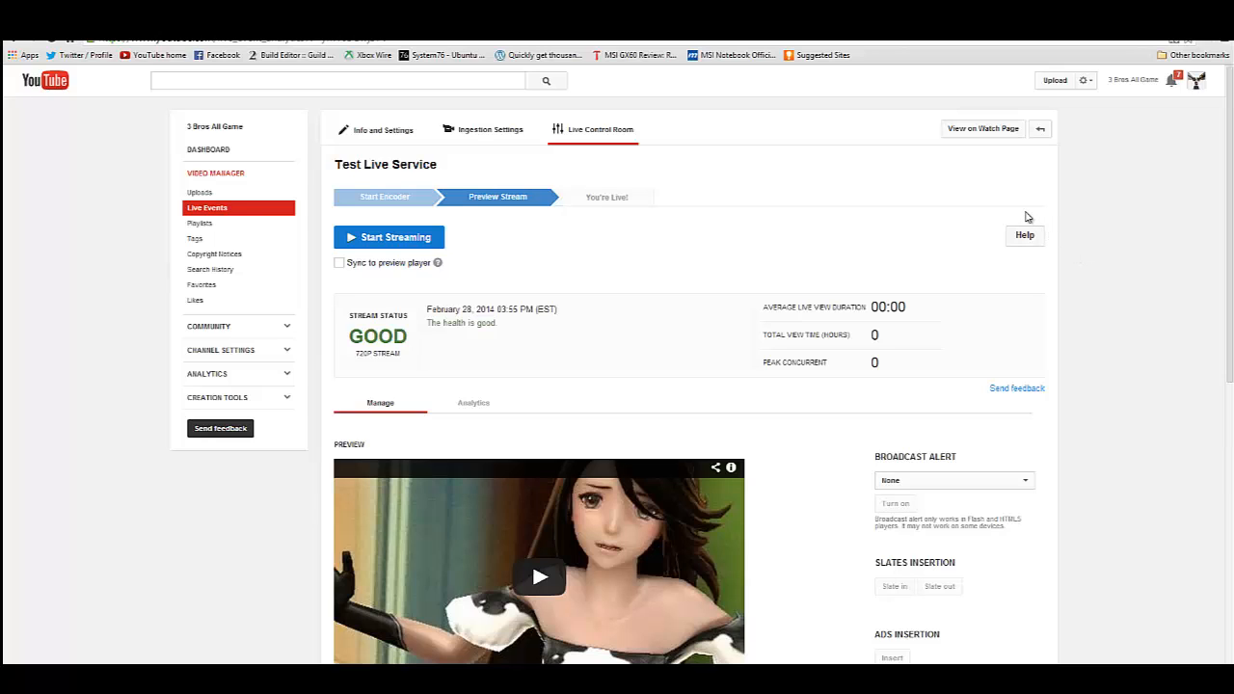
# - View the event's watch page, return to the Live Control Room, and open the watch page in a new tab instead
pyautogui.click(987, 135)
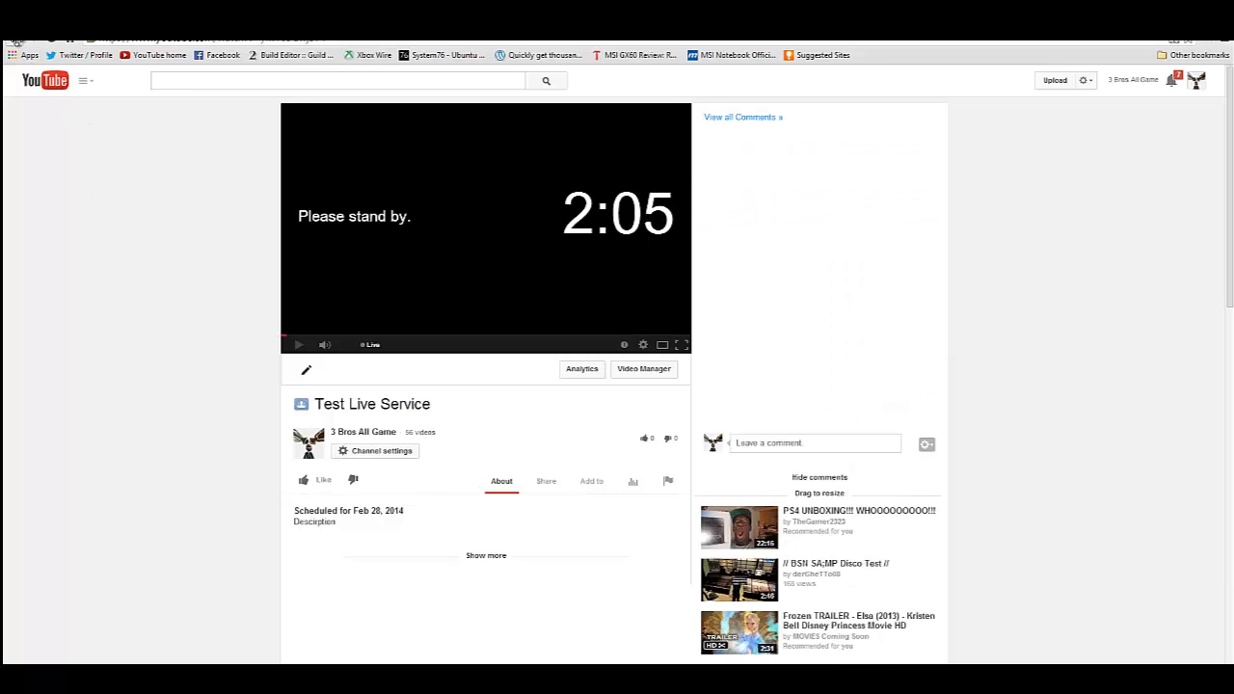
pyautogui.click(21, 44)
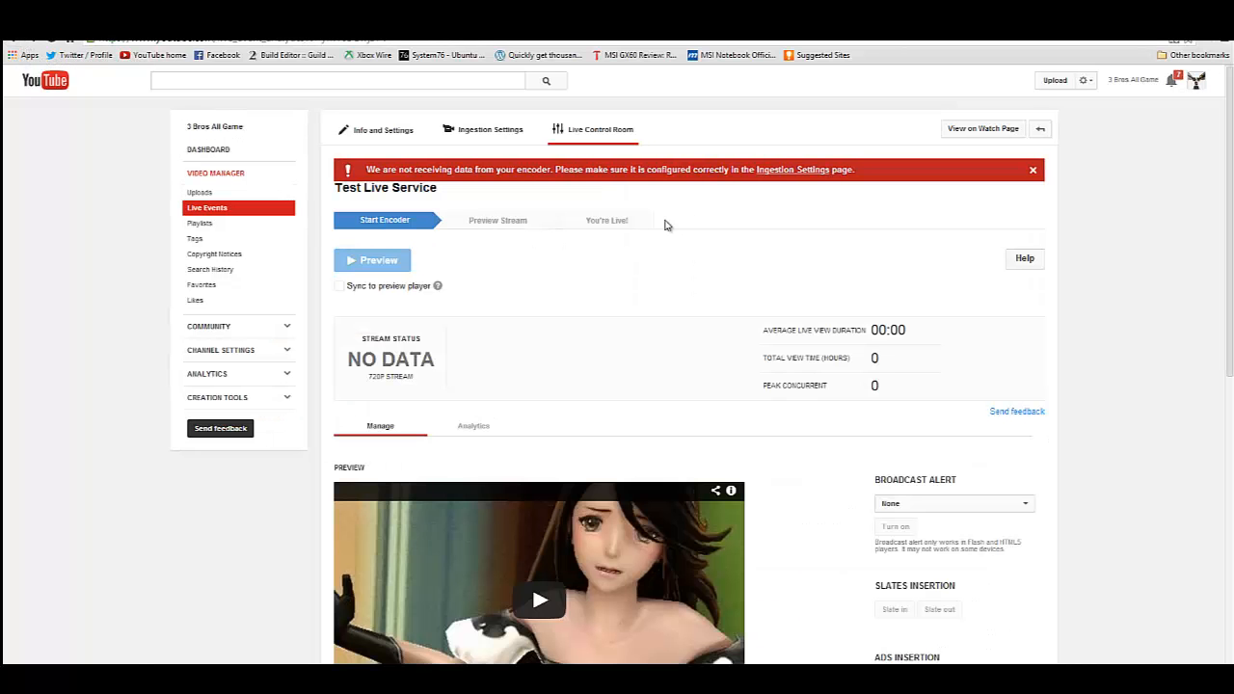
pyautogui.rightClick(961, 136)
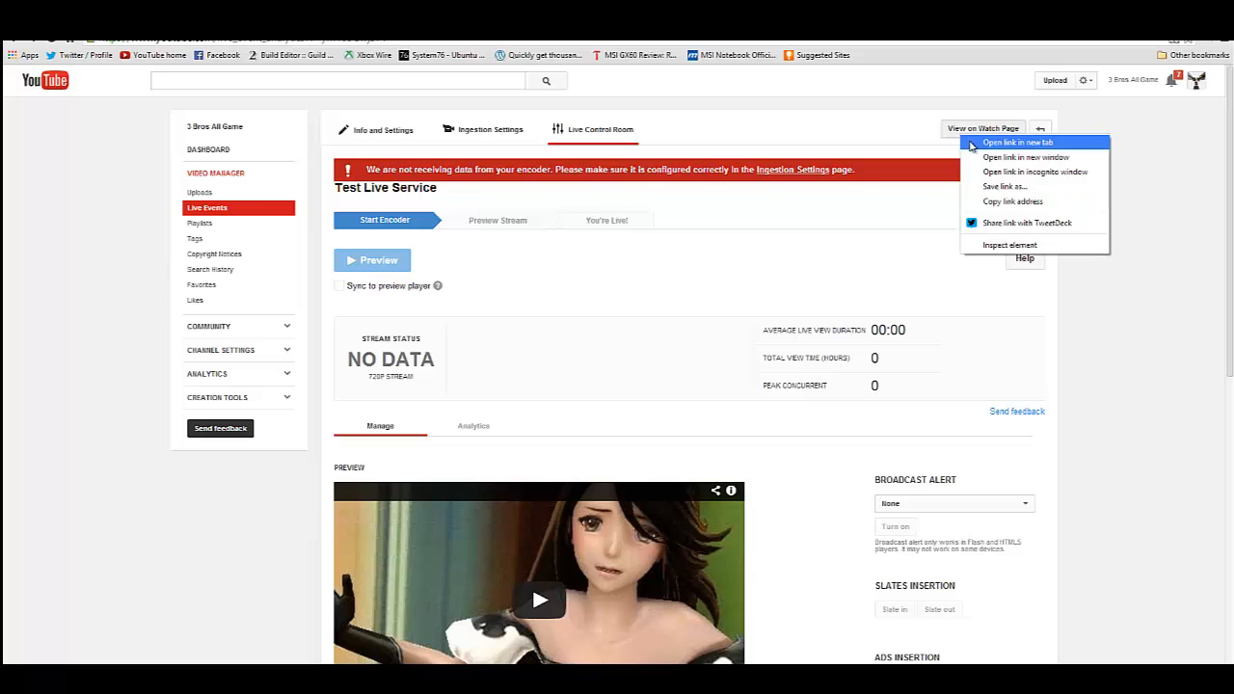
pyautogui.click(971, 142)
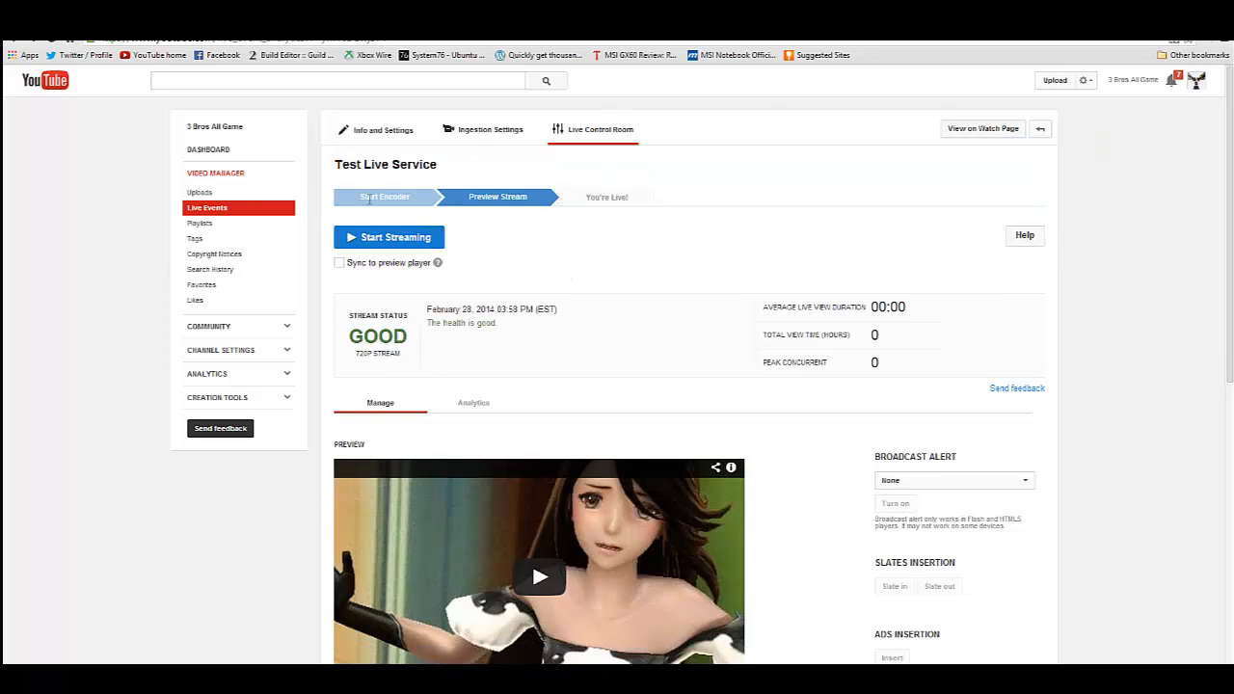